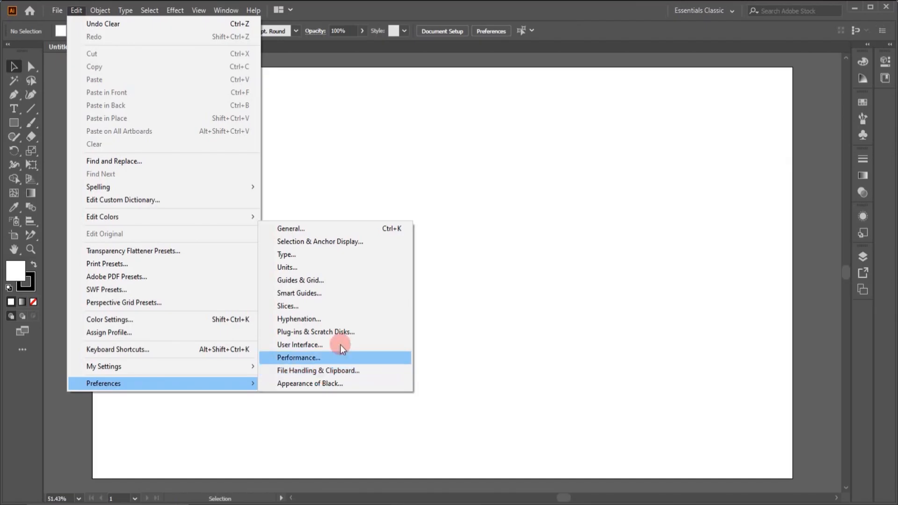
# In the general preferences, set the constrain angle to 30° and the corner radius to 50 px
pyautogui.click(333, 227)
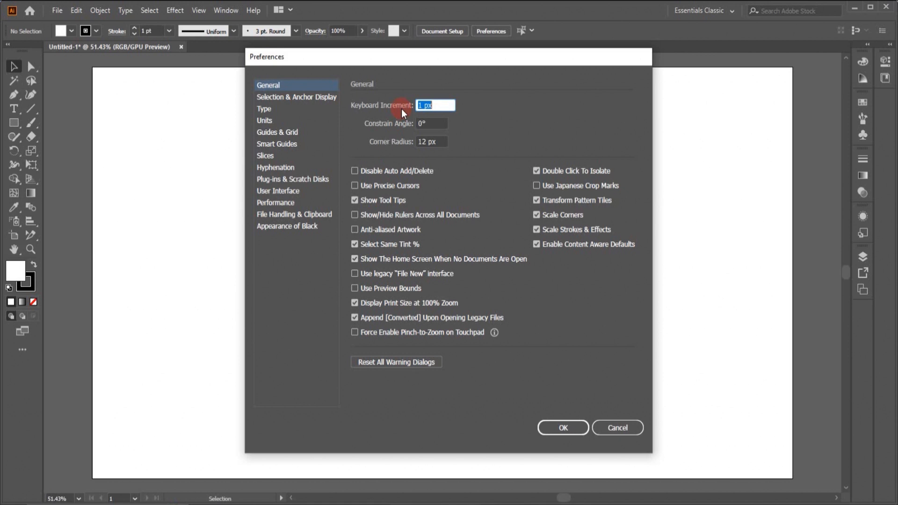
pyautogui.moveTo(433, 106); pyautogui.dragTo(413, 106)
pyautogui.click(422, 123)
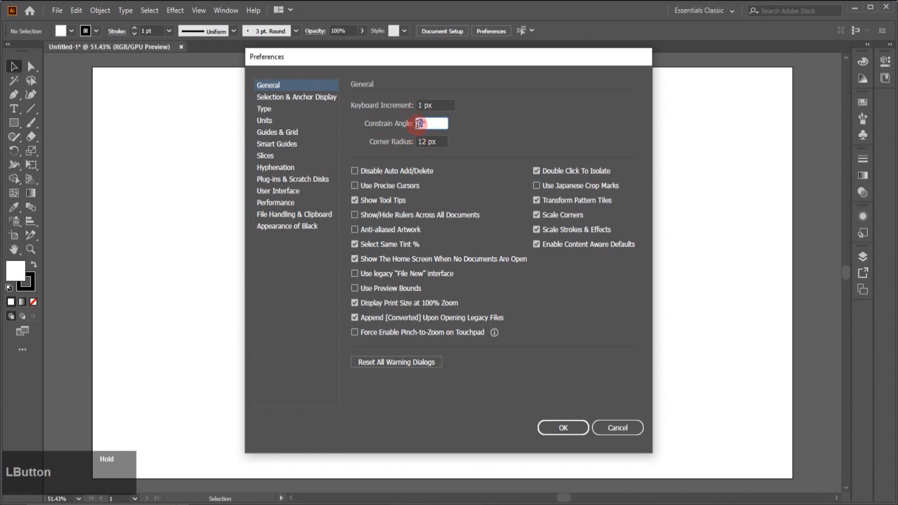
pyautogui.write('30')
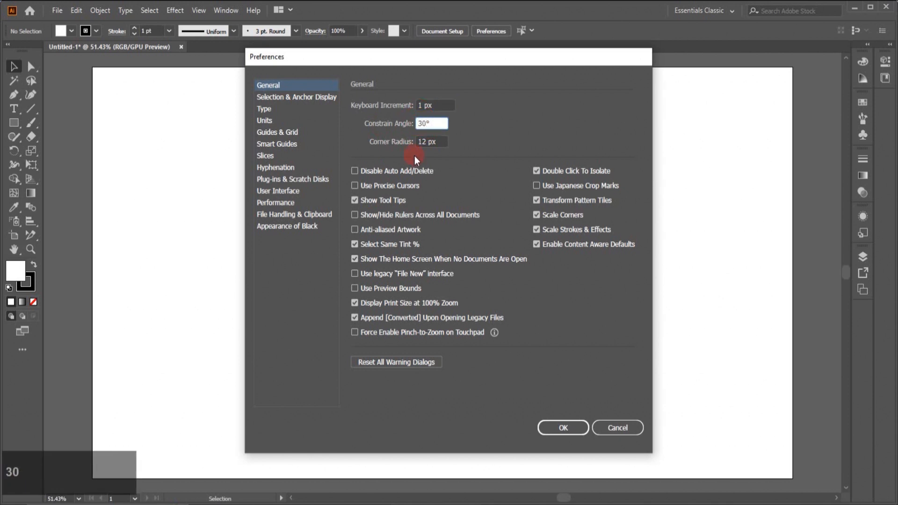
pyautogui.click(426, 142)
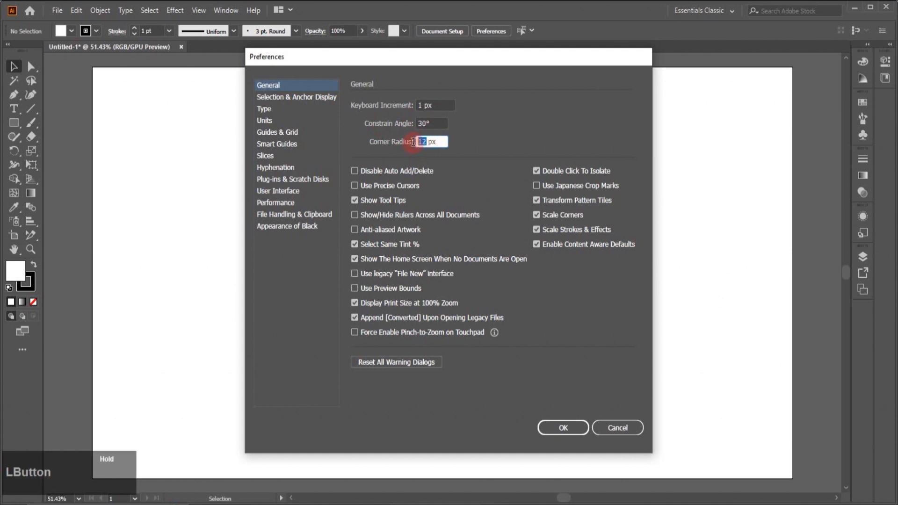
pyautogui.write('50')
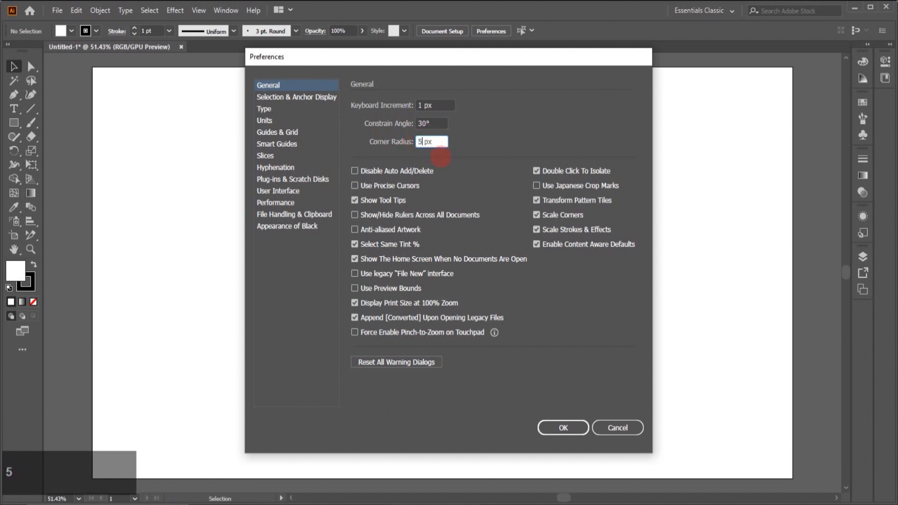
pyautogui.click(554, 428)
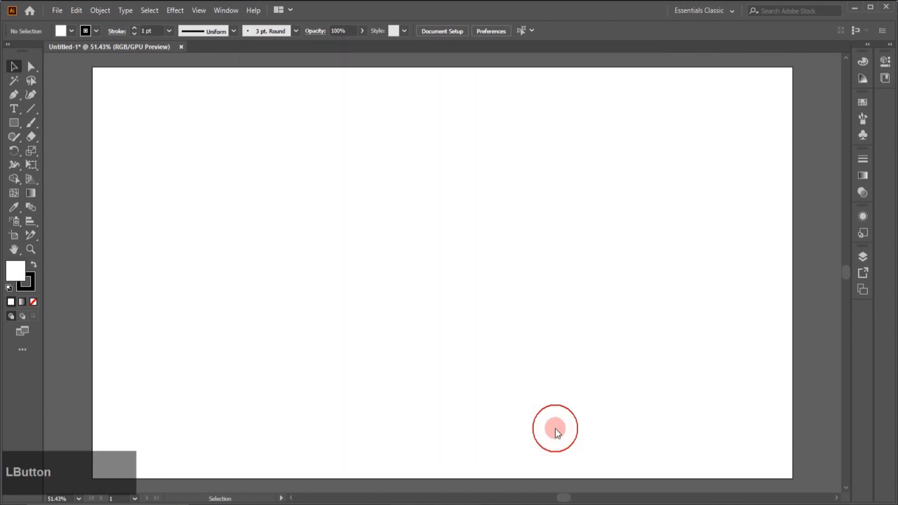
# Draw a test rectangle about 188 by 370 px on the artboard and delete it
pyautogui.click(11, 122)
pyautogui.moveTo(245, 168)
pyautogui.mouseDown()
pyautogui.moveTo(260, 192)
pyautogui.moveTo(318, 235)
pyautogui.moveTo(373, 255)
pyautogui.mouseUp()
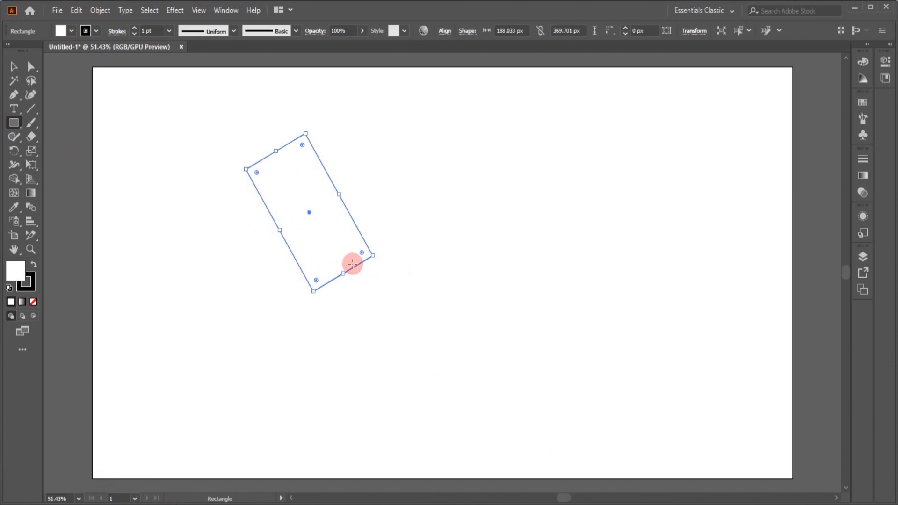
pyautogui.press('Delete')
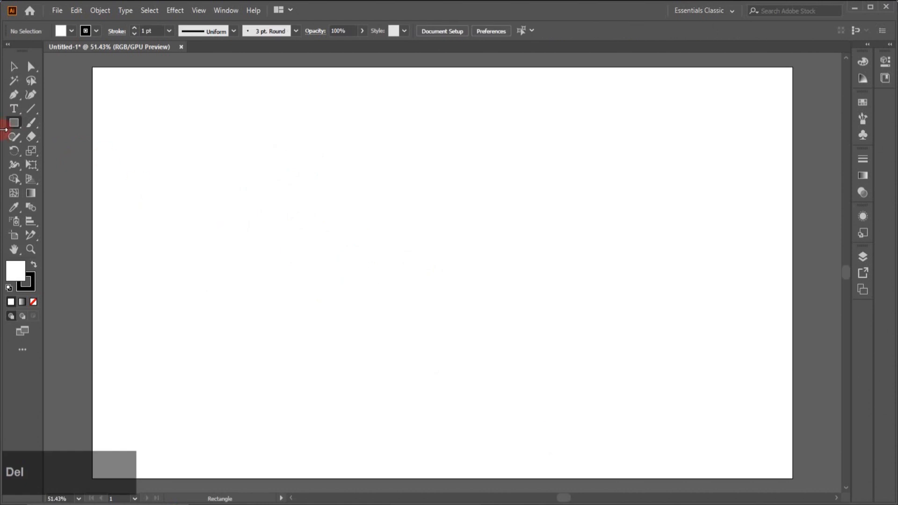
# Draw a test rounded rectangle about 168 by 364 px and delete it
pyautogui.moveTo(21, 128); pyautogui.dragTo(52, 138)
pyautogui.moveTo(210, 168); pyautogui.dragTo(330, 257)
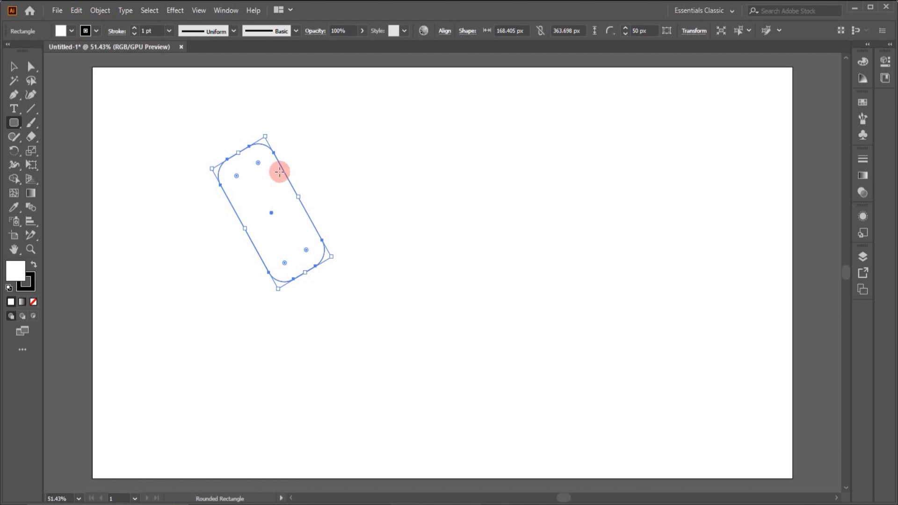
pyautogui.press('Delete')
# Try nudging a new rounded rectangle, about 119 by 225 px, six keyboard increments to the right and delete it
pyautogui.moveTo(279, 236); pyautogui.dragTo(356, 289)
pyautogui.press('Right')
pyautogui.press('Right')
pyautogui.press('Right')
pyautogui.press('Right')
pyautogui.press('Right')
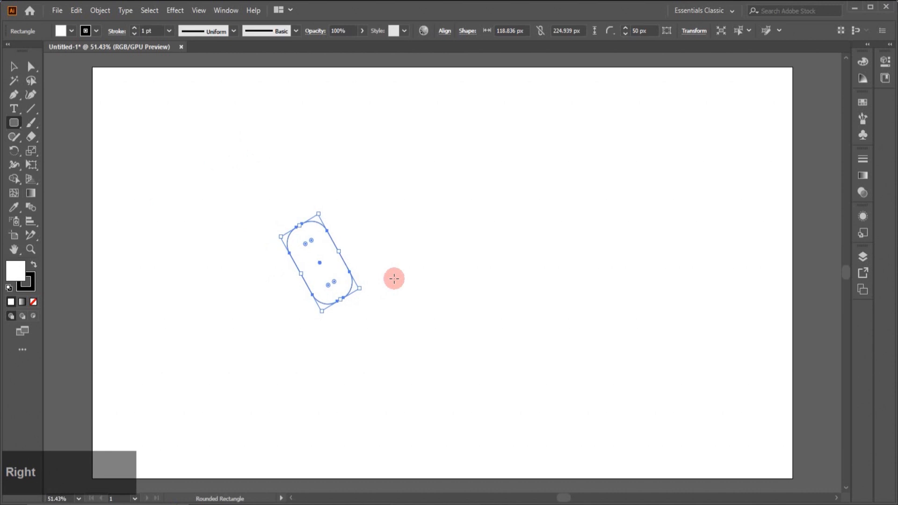
pyautogui.press('Right')
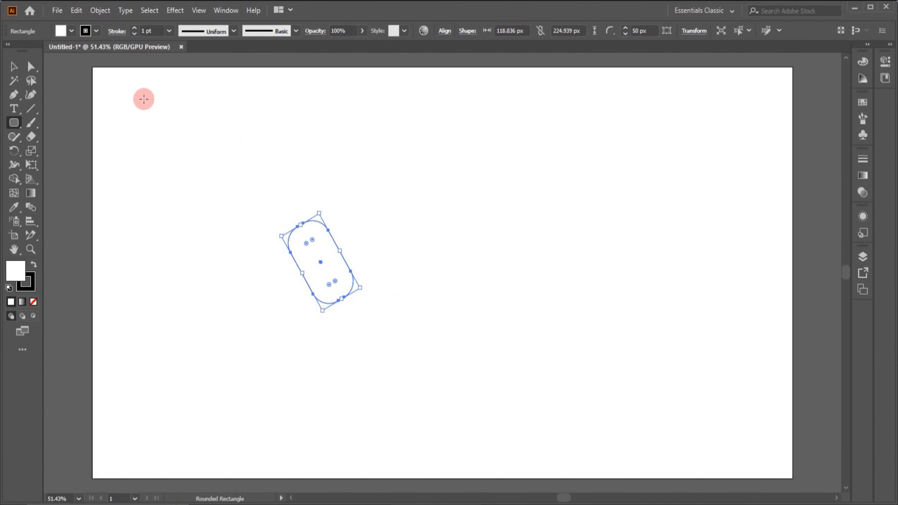
pyautogui.press('Delete')
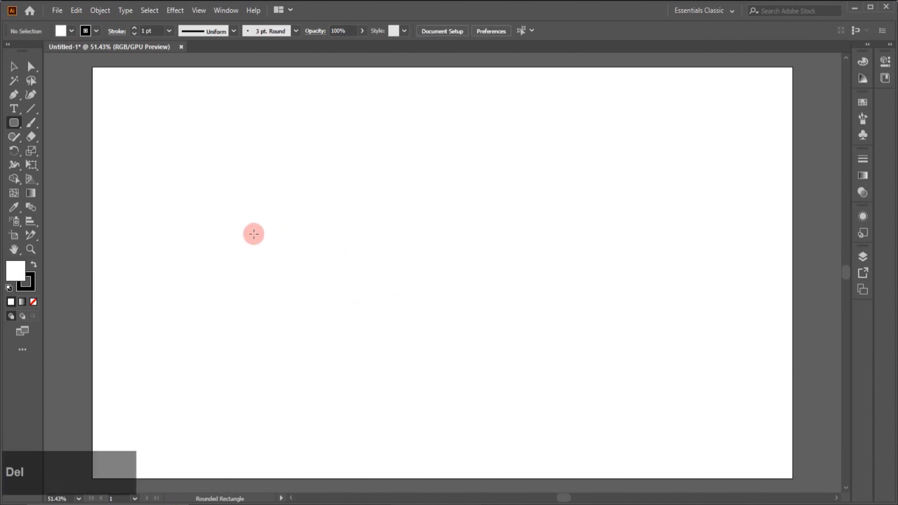
# In the general preferences, set the constrain angle to 0° and the corner radius to 12 px
pyautogui.click(75, 7)
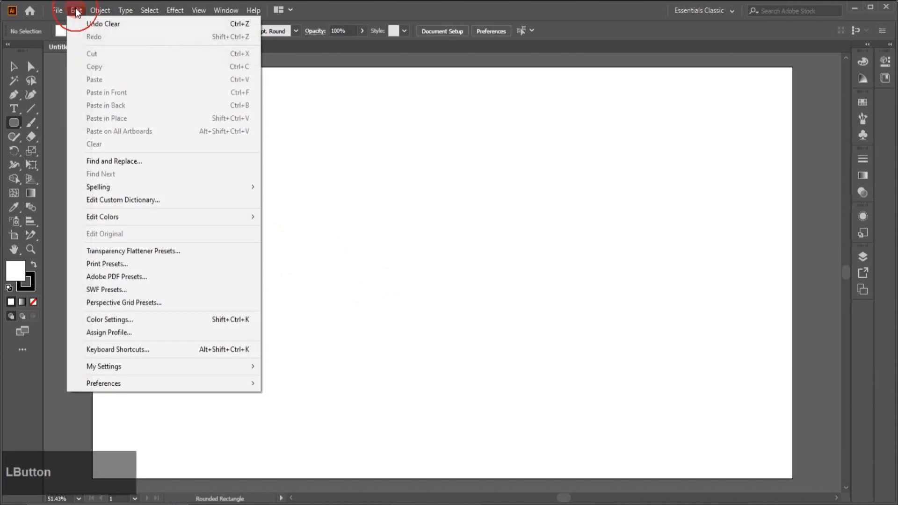
pyautogui.click(123, 384)
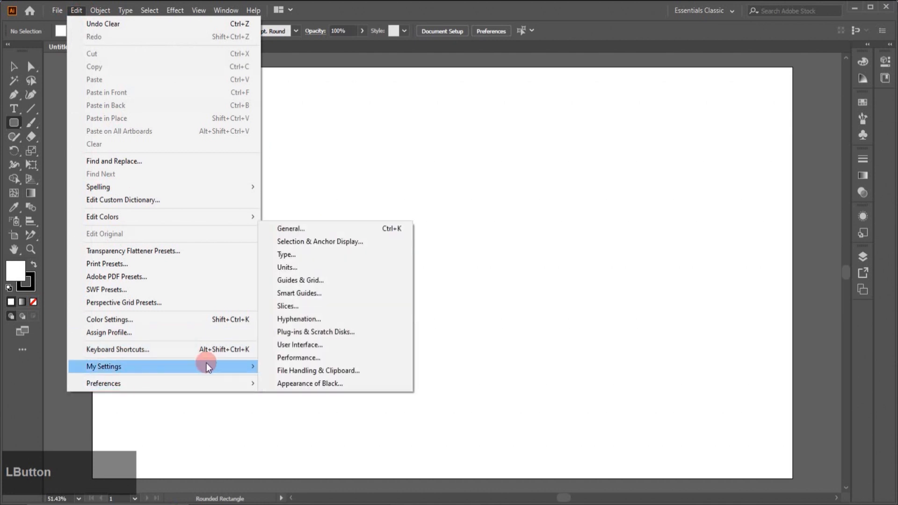
pyautogui.click(282, 232)
pyautogui.moveTo(426, 123); pyautogui.dragTo(411, 127)
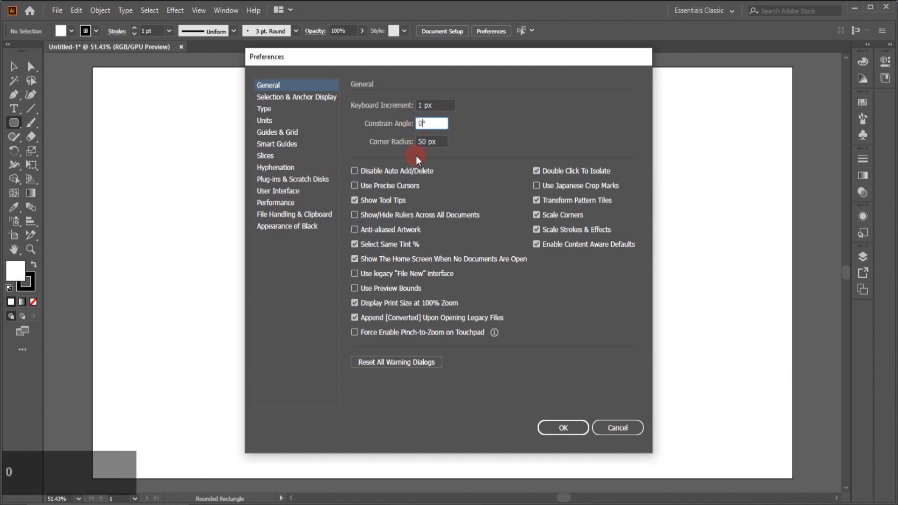
pyautogui.write('0')
pyautogui.moveTo(425, 141); pyautogui.dragTo(413, 143)
pyautogui.write('12')
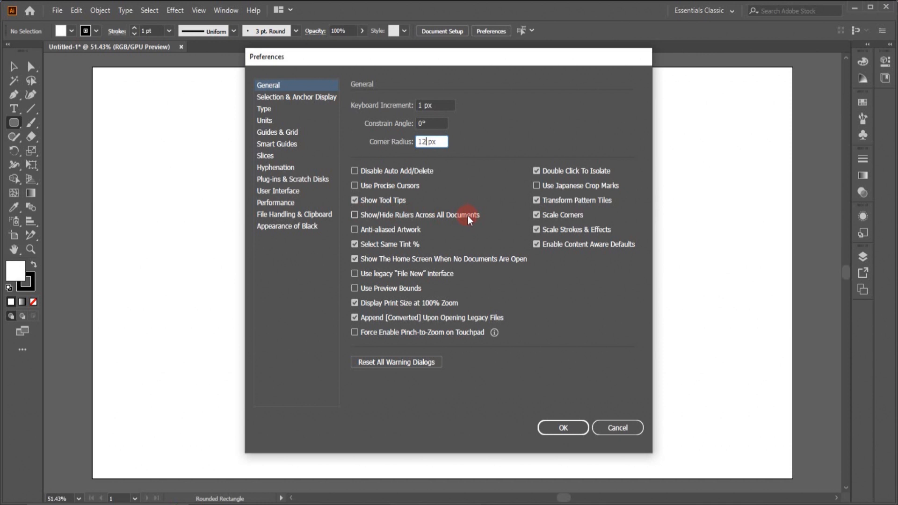
# Enable Disable Auto Add/Delete, Use Precise Cursors and Show/Hide Rulers Across All Documents, turn off Show Tool Tips, and apply the preferences
pyautogui.click(352, 171)
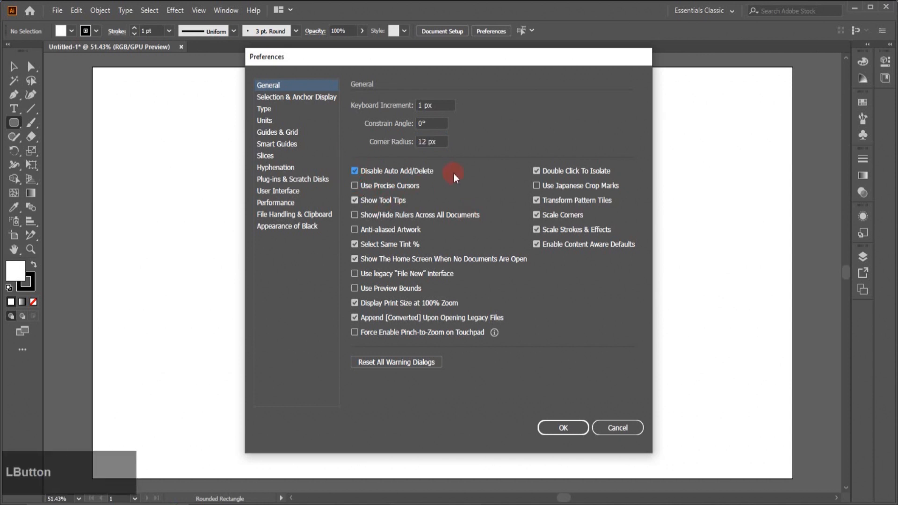
pyautogui.click(354, 189)
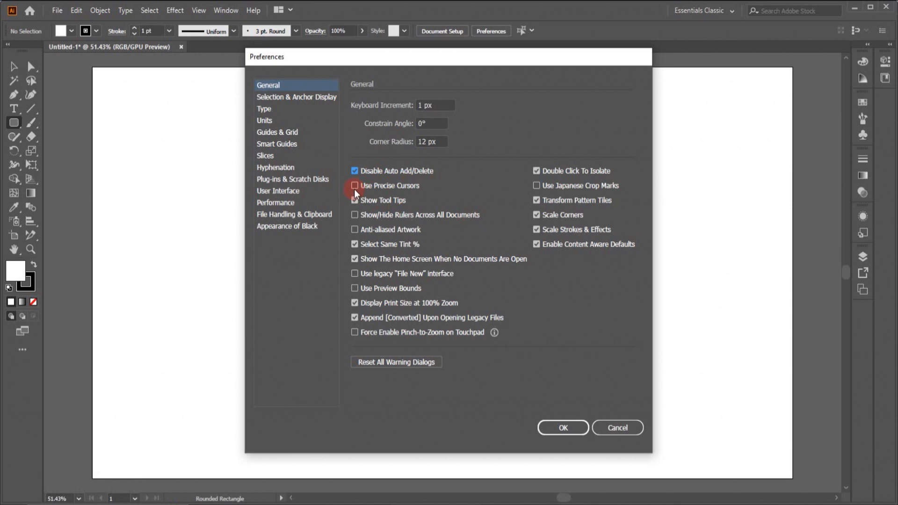
pyautogui.click(398, 201)
pyautogui.click(367, 201)
pyautogui.moveTo(354, 202); pyautogui.dragTo(354, 217)
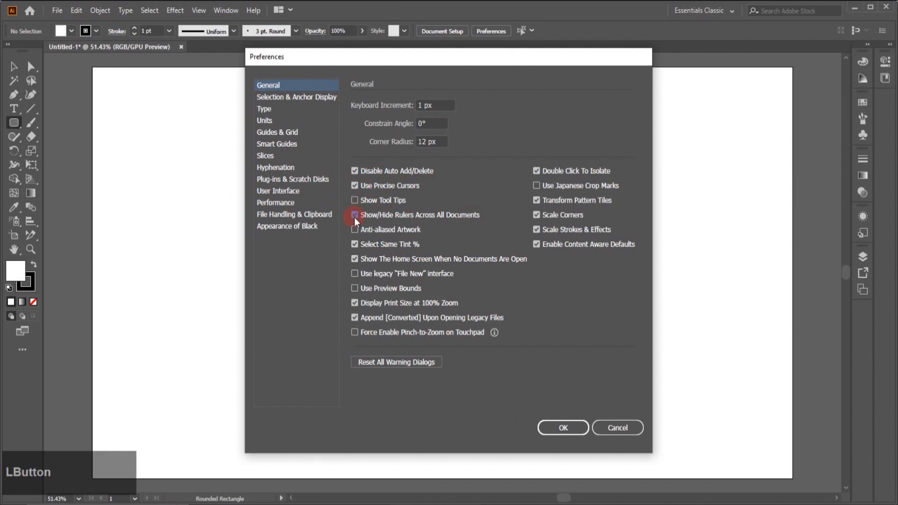
pyautogui.click(565, 426)
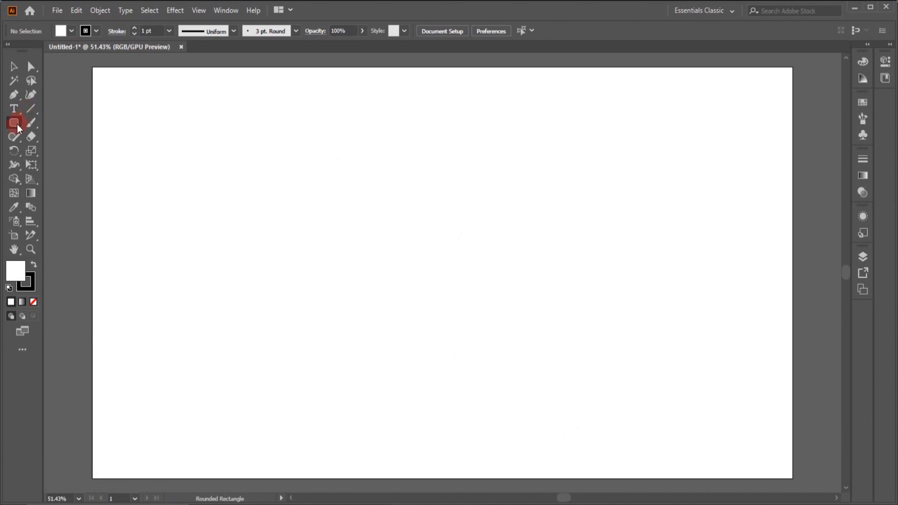
# Draw a rounded rectangle about 248 by 182 px and try the Pen tool's precise cursor around it
pyautogui.moveTo(179, 154); pyautogui.dragTo(269, 223)
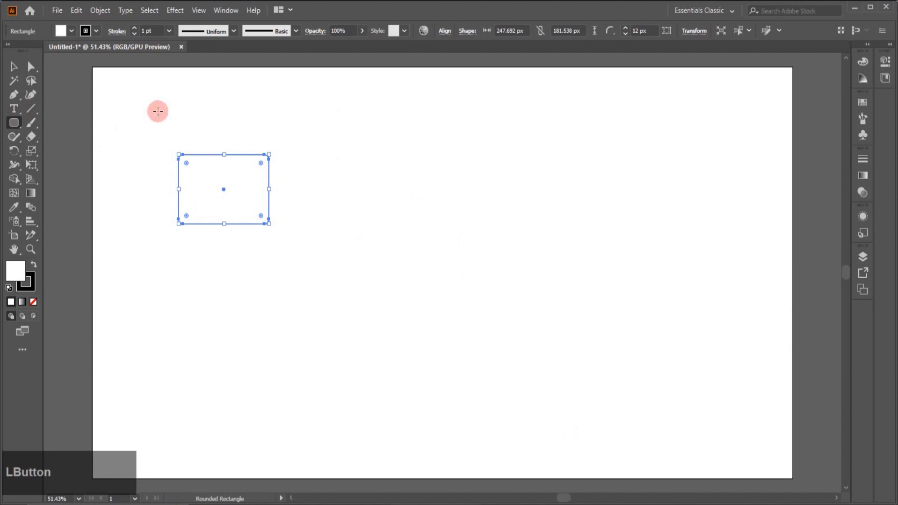
pyautogui.click(17, 96)
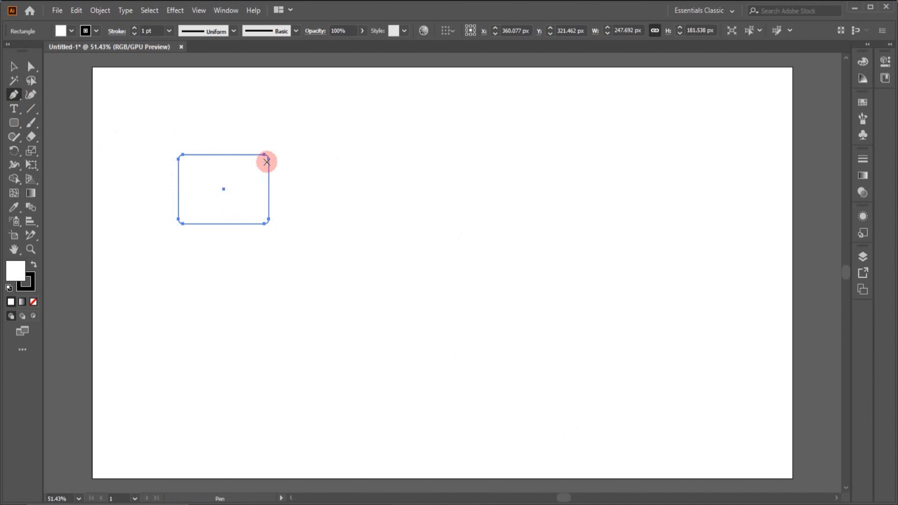
pyautogui.click(230, 286)
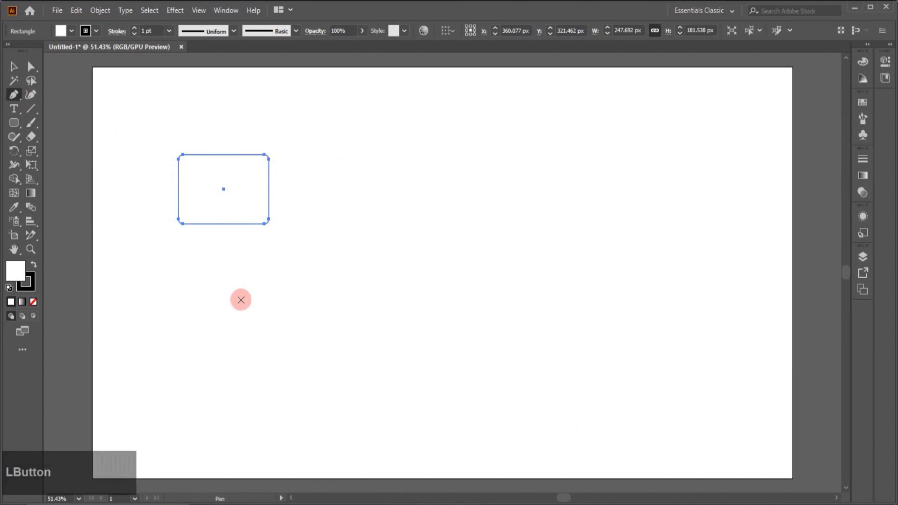
# Show the rulers and check them in a new 1920 x 1080 px document, closing that document at the end
pyautogui.hotkey('ctrl', 'r')
pyautogui.press('a')
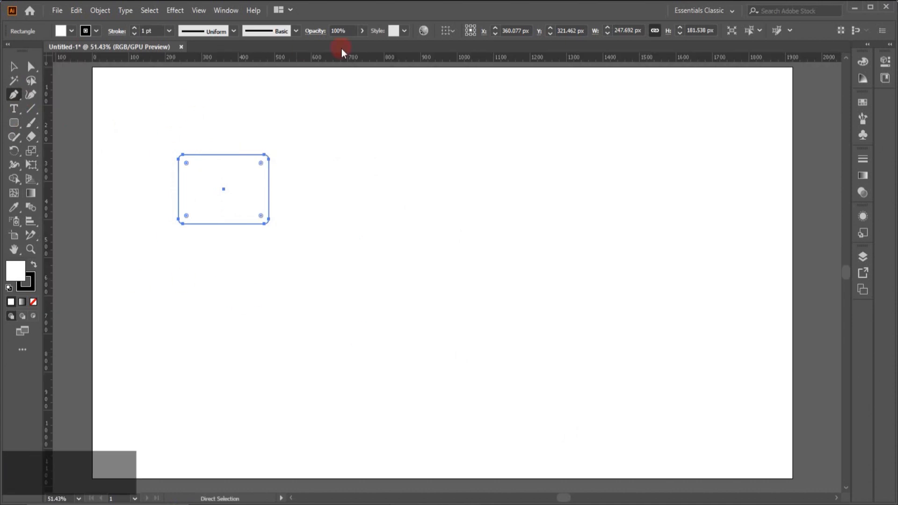
pyautogui.click(58, 10)
pyautogui.click(72, 21)
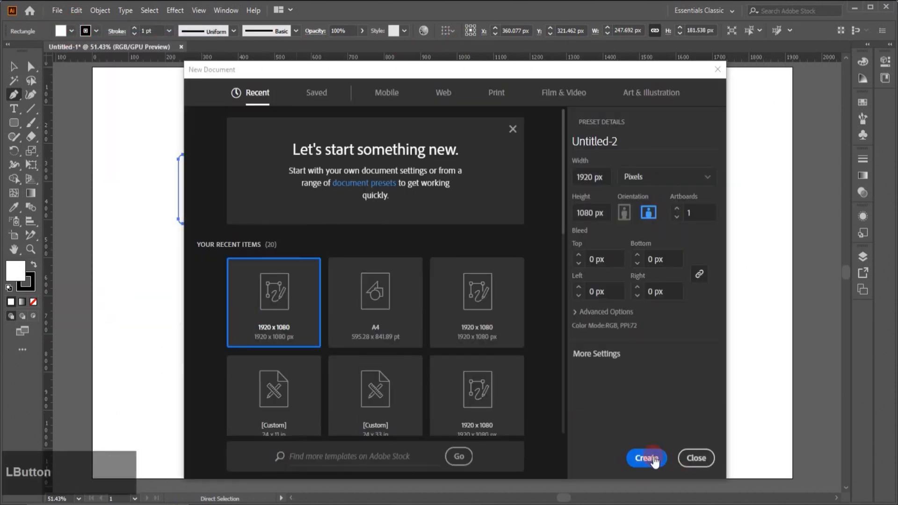
pyautogui.click(652, 460)
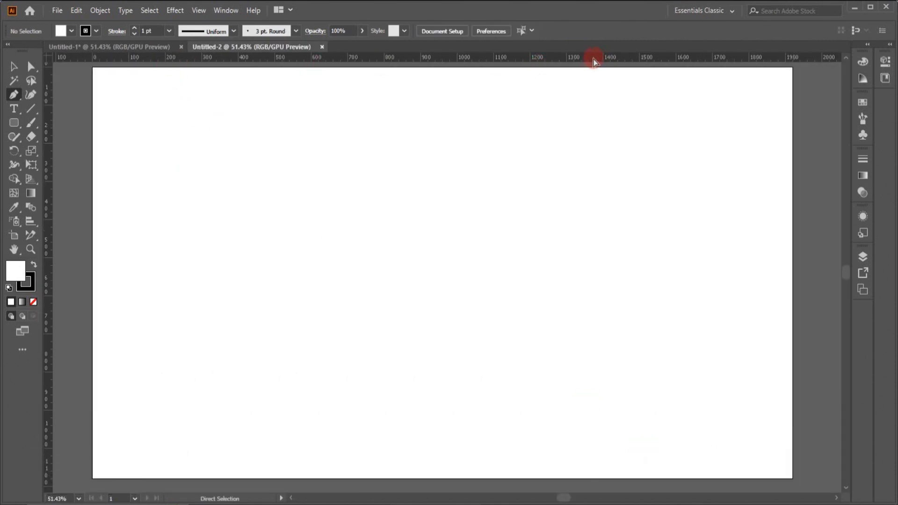
pyautogui.click(322, 47)
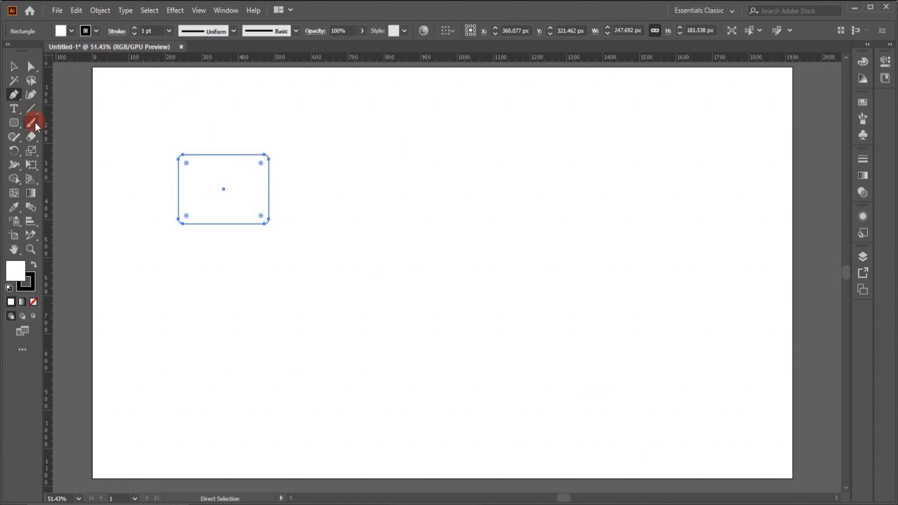
# Turn off Disable Auto Add/Delete, Use Precise Cursors and Show/Hide Rulers Across All Documents, re-enable Show Tool Tips, and apply the preferences
pyautogui.click(76, 10)
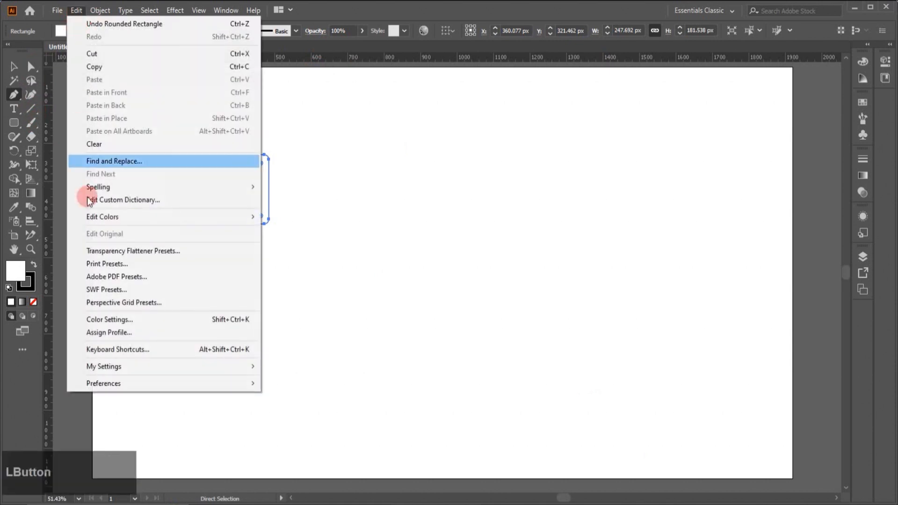
pyautogui.moveTo(184, 386)
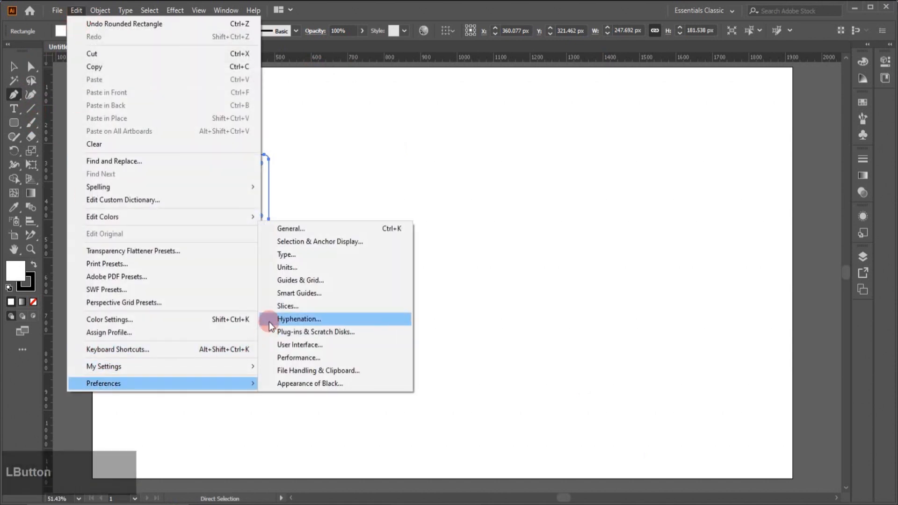
pyautogui.click(284, 229)
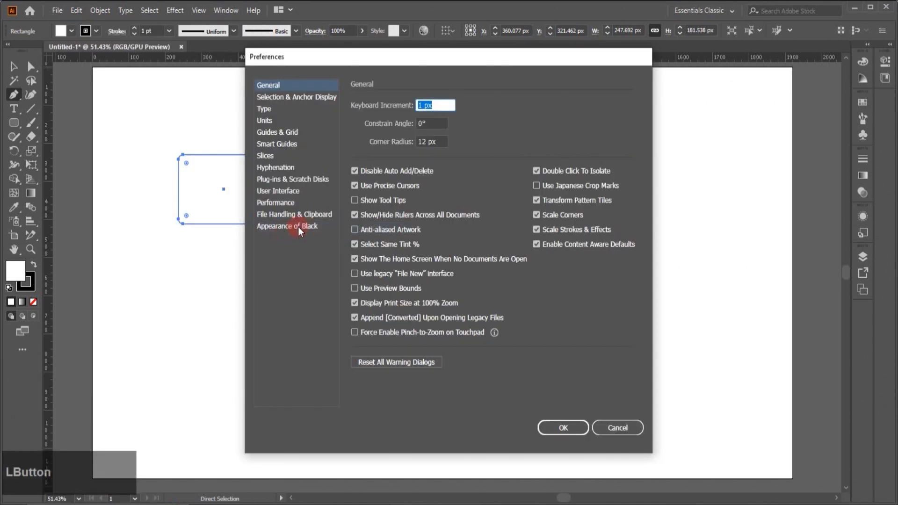
pyautogui.click(357, 170)
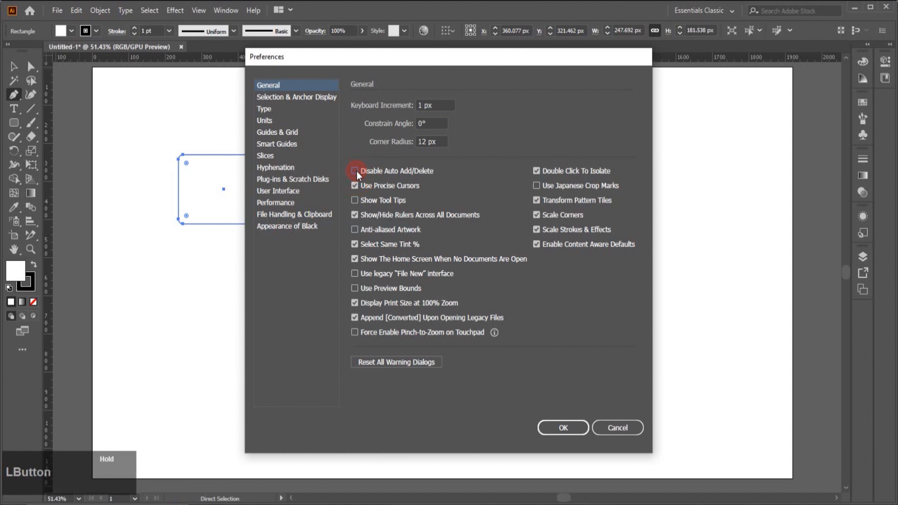
pyautogui.click(353, 186)
pyautogui.click(354, 215)
pyautogui.click(564, 427)
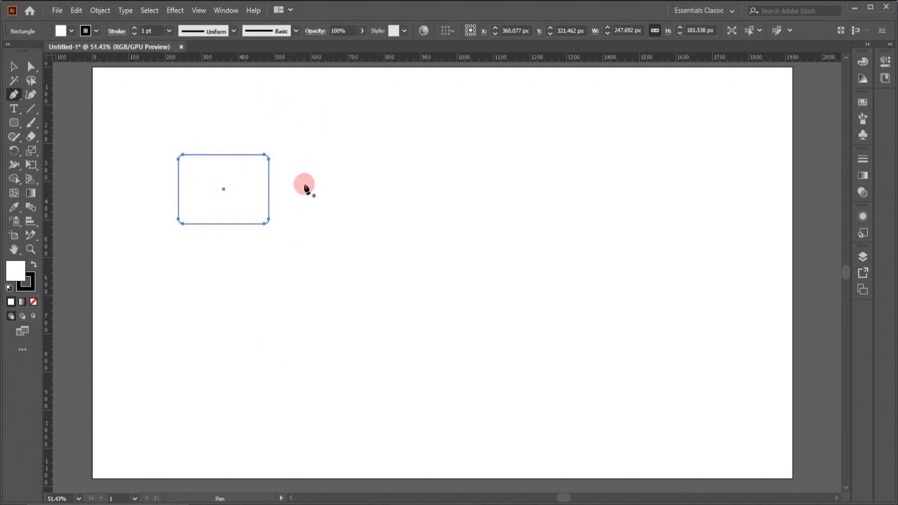
# Delete the rounded rectangle from the artboard
pyautogui.click(31, 67)
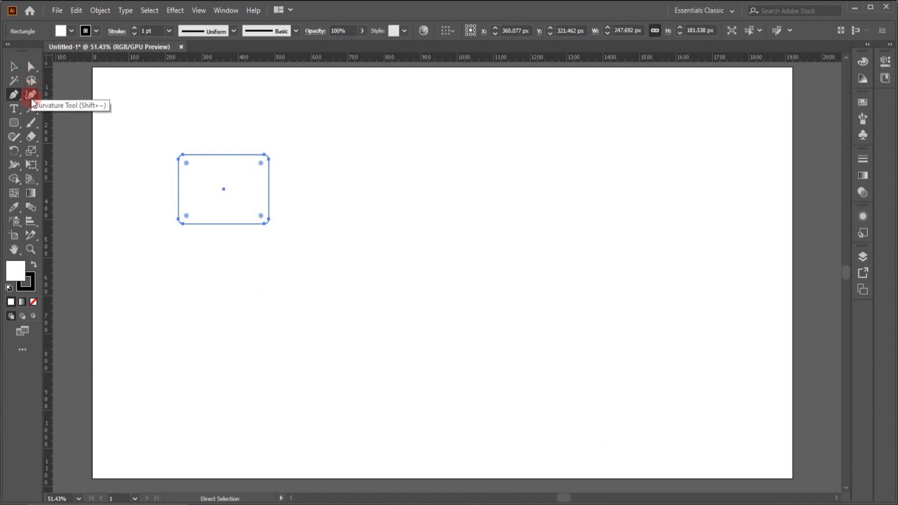
pyautogui.click(13, 66)
pyautogui.press('Delete')
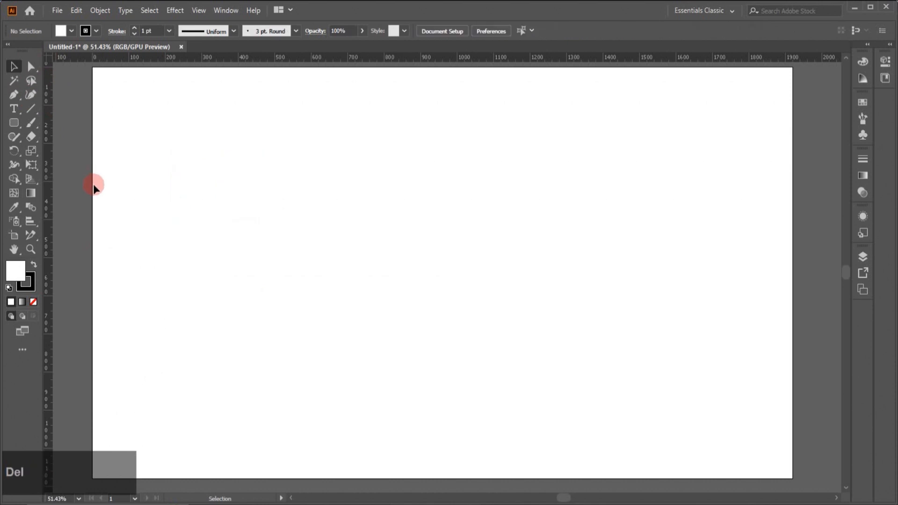
# Turn on Anti-aliased Artwork in the general preferences and apply the change
pyautogui.click(76, 10)
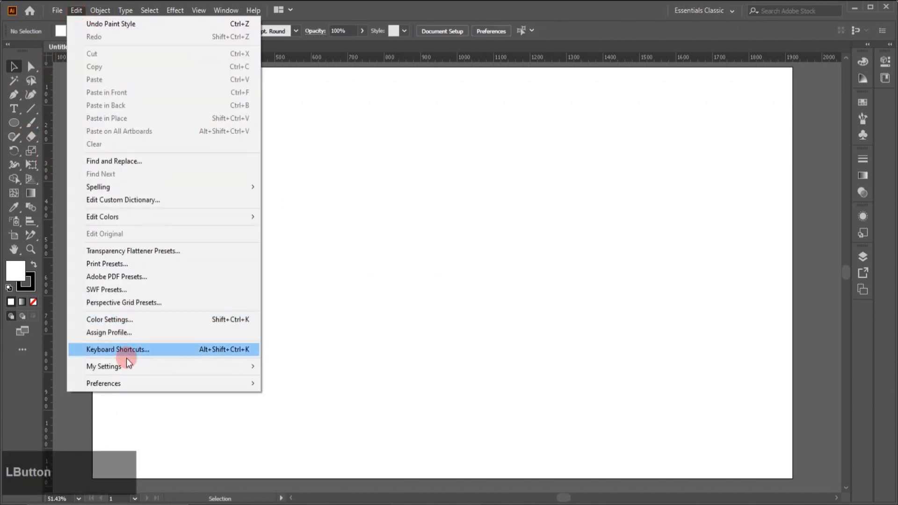
pyautogui.click(128, 382)
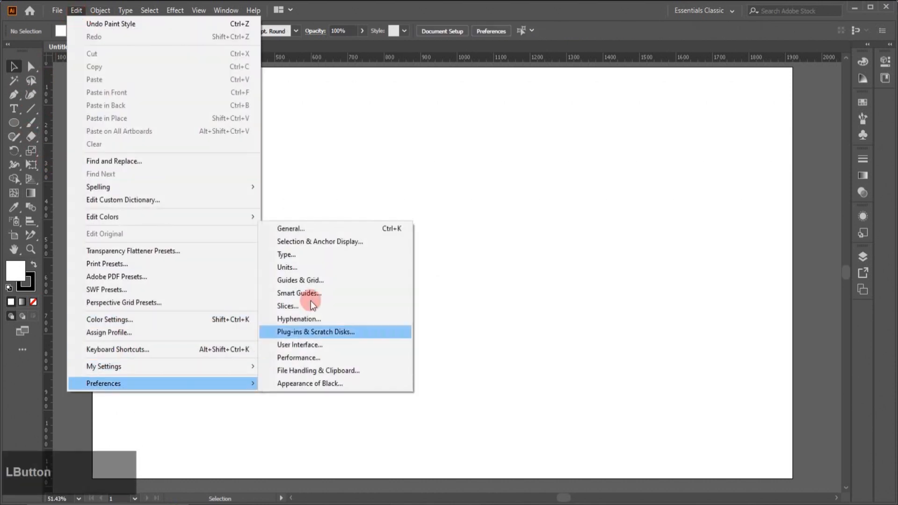
pyautogui.click(305, 229)
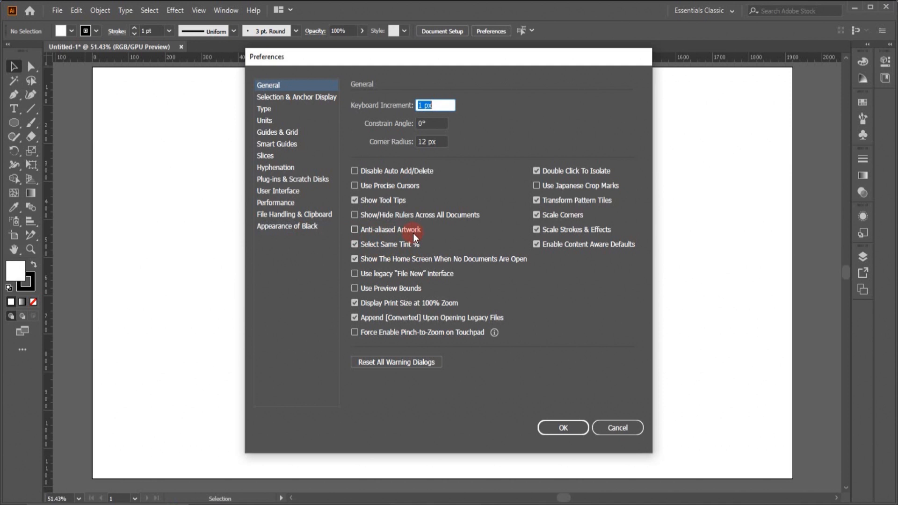
pyautogui.click(354, 230)
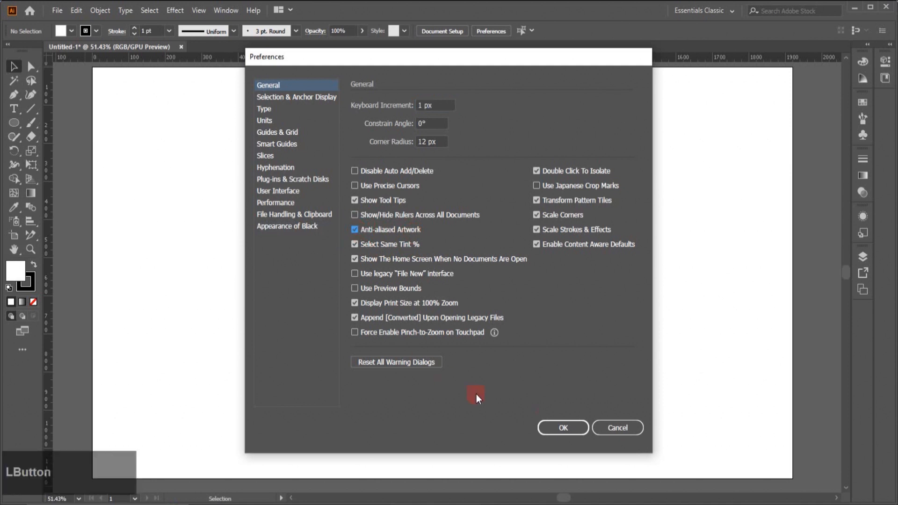
pyautogui.click(572, 429)
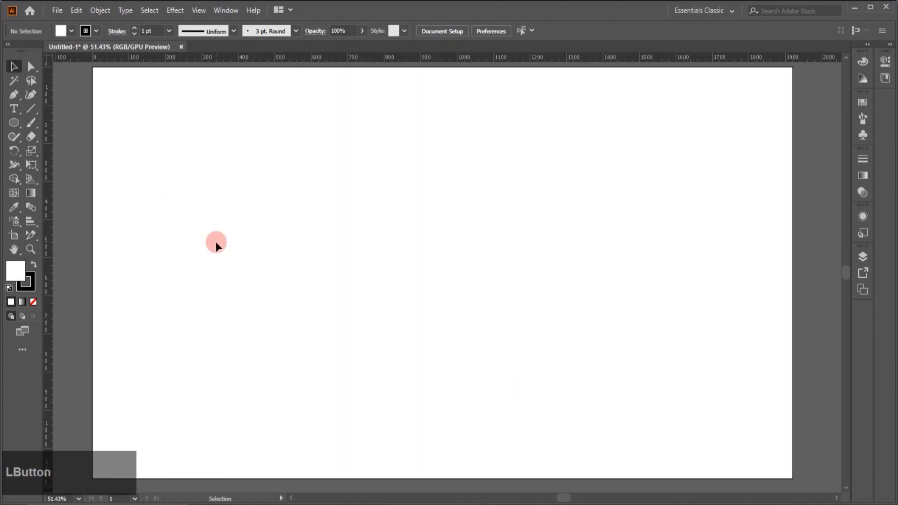
# Place the red circle image, red.png, from the desktop onto the artboard
pyautogui.click(851, 6)
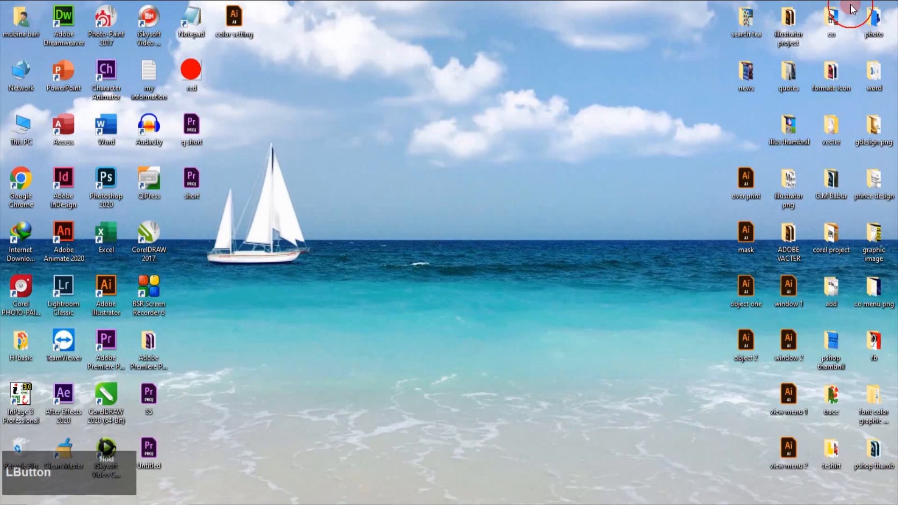
pyautogui.moveTo(185, 69); pyautogui.dragTo(324, 262)
pyautogui.click(186, 31)
pyautogui.click(353, 166)
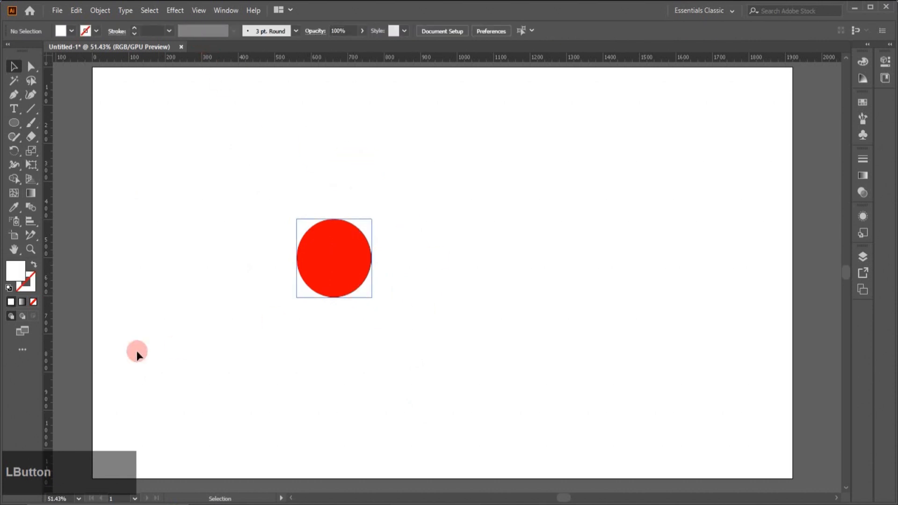
# Magnify the red circle's upper edge to examine the smoothing of its individual pixels
pyautogui.click(31, 249)
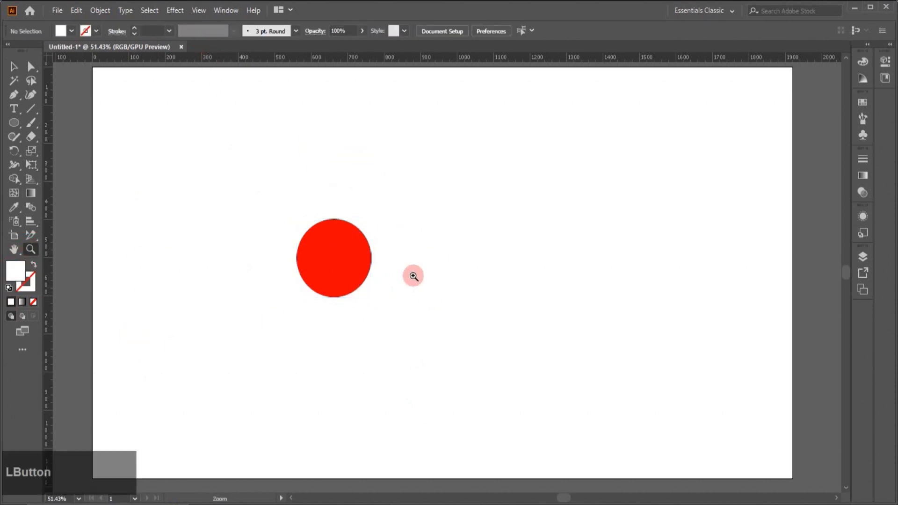
pyautogui.moveTo(313, 214); pyautogui.dragTo(510, 350)
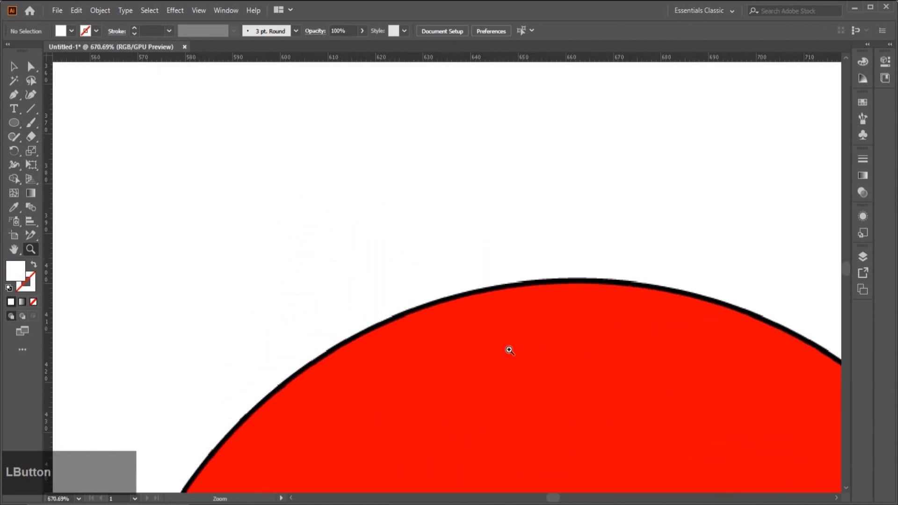
pyautogui.click(509, 350)
pyautogui.click(14, 66)
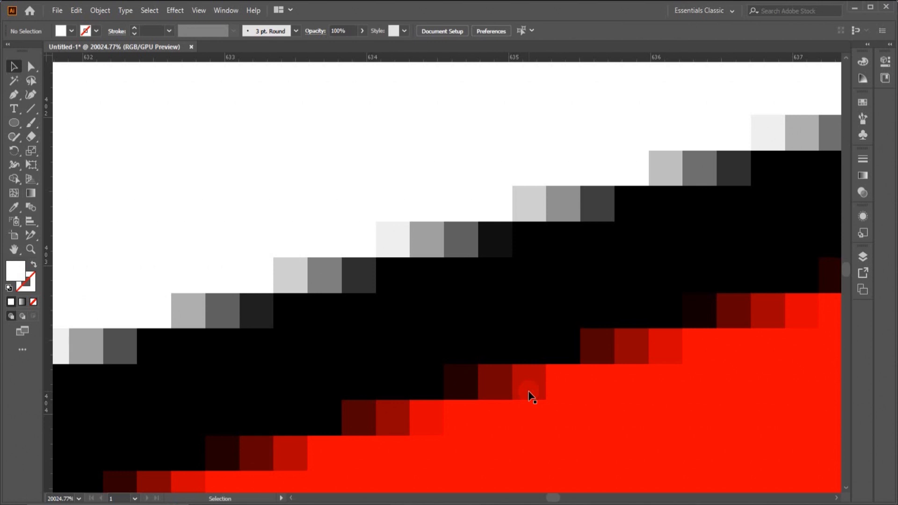
# Fit the artboard on screen and delete the red circle image
pyautogui.click(79, 498)
pyautogui.click(92, 488)
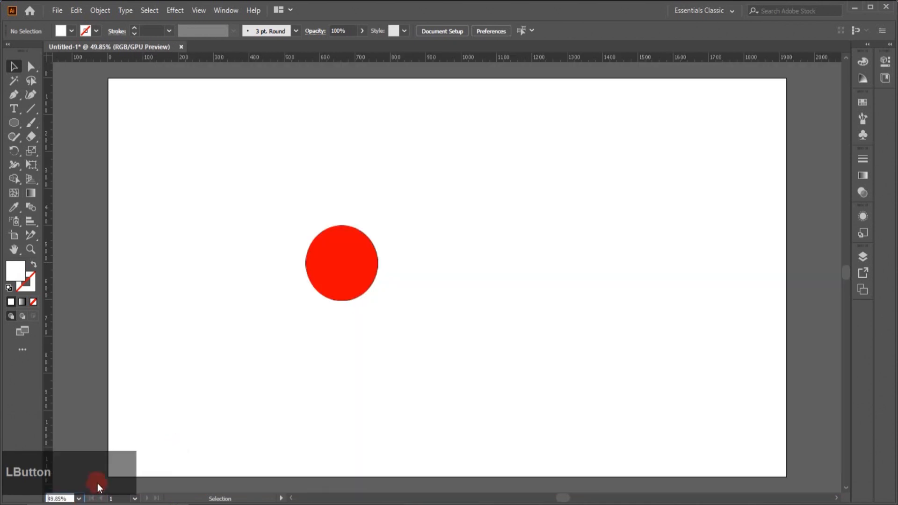
pyautogui.click(348, 298)
pyautogui.press('Delete')
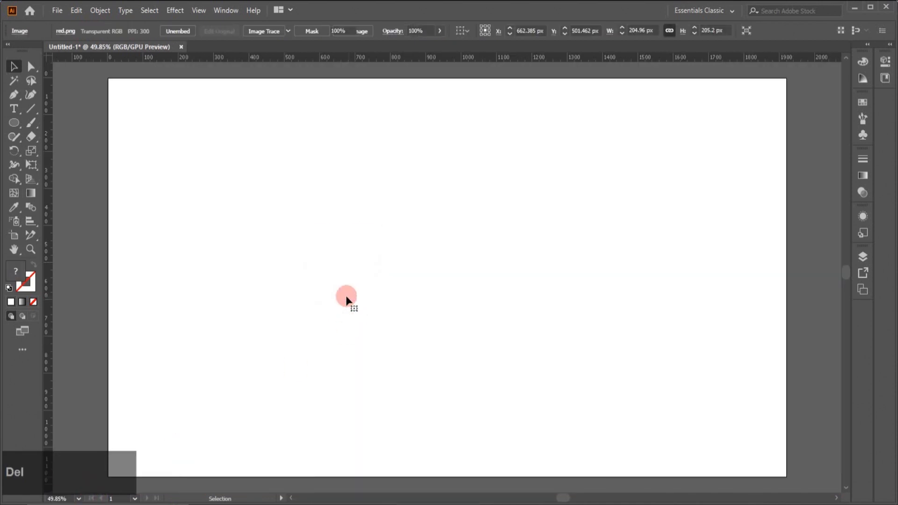
# Turn off Anti-aliased Artwork in the general preferences, leave Use Preview Bounds off, and apply the preferences
pyautogui.click(76, 10)
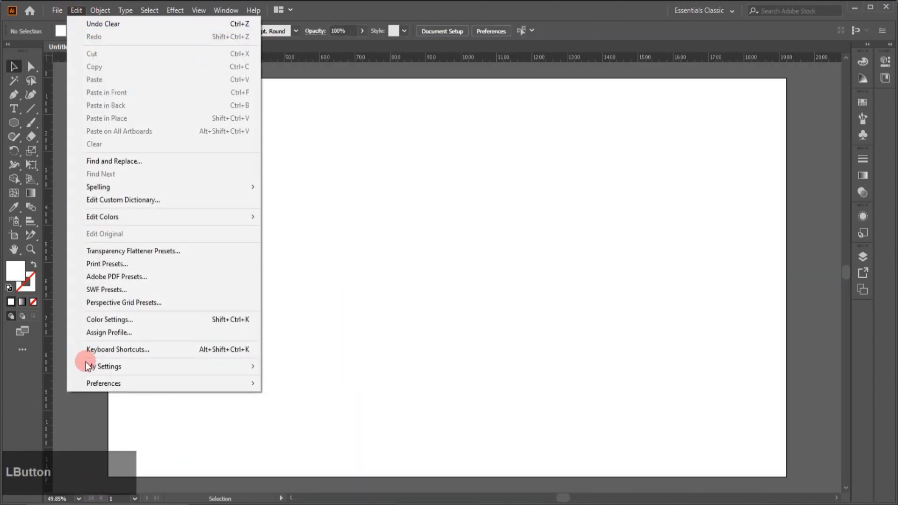
pyautogui.moveTo(103, 384)
pyautogui.click(307, 225)
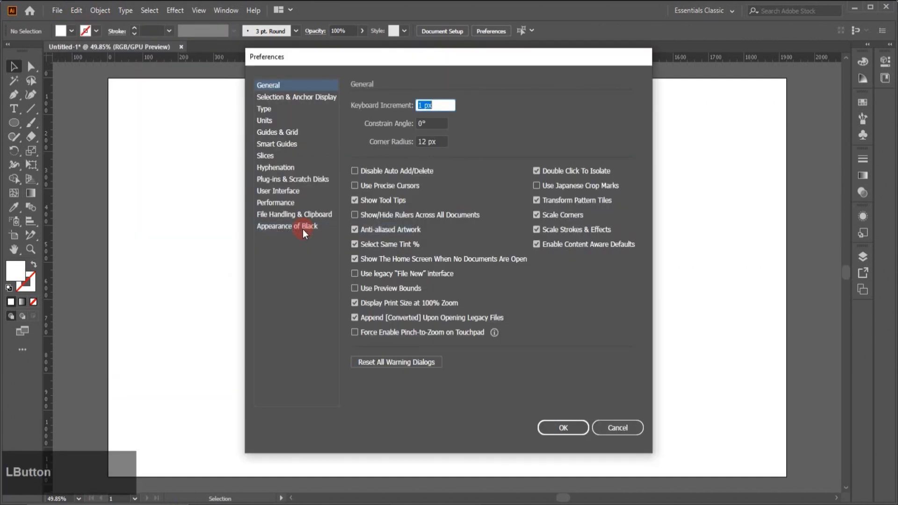
pyautogui.click(354, 230)
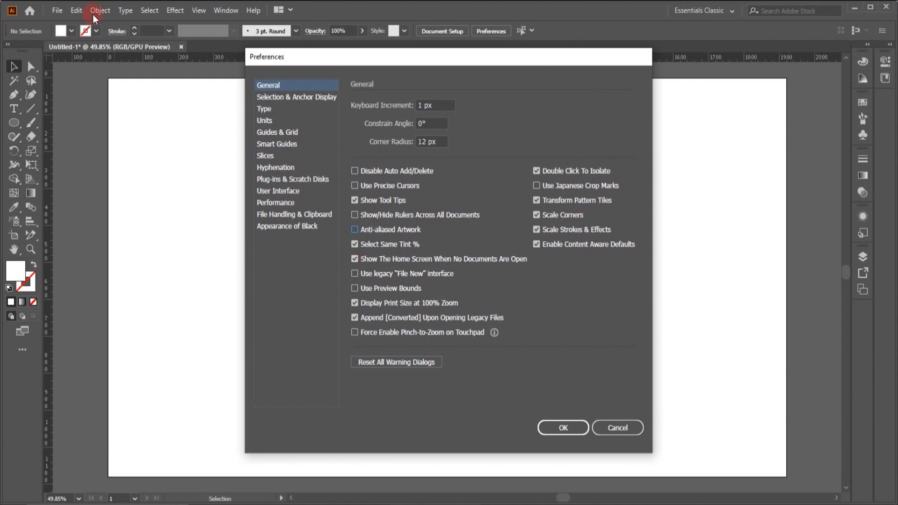
pyautogui.click(60, 14)
pyautogui.click(394, 291)
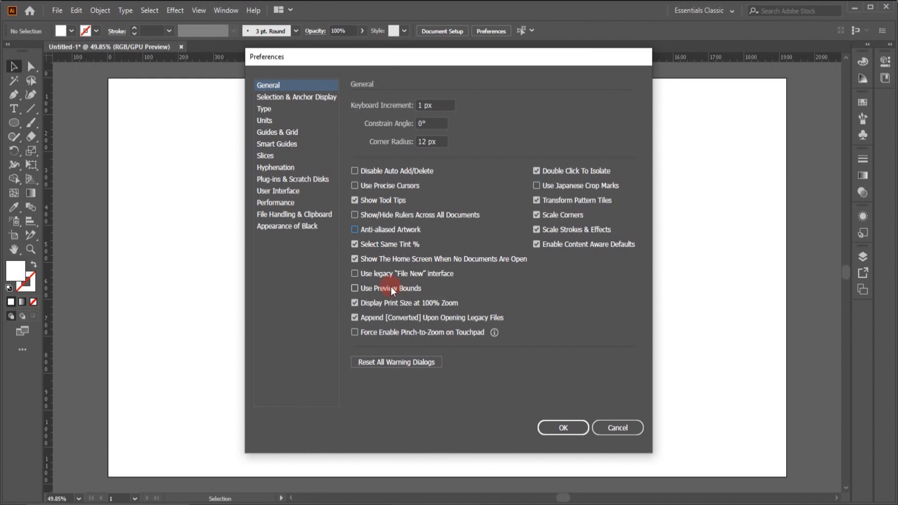
pyautogui.click(577, 431)
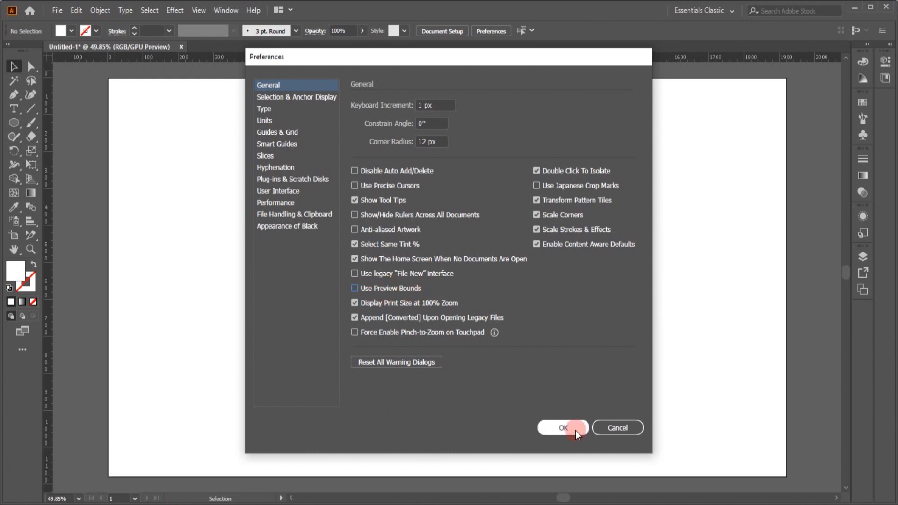
pyautogui.click(576, 430)
# Draw a rectangle about 276 by 254 px on the artboard and give it an 80 pt stroke
pyautogui.moveTo(21, 125); pyautogui.dragTo(55, 123)
pyautogui.moveTo(272, 191); pyautogui.dragTo(370, 283)
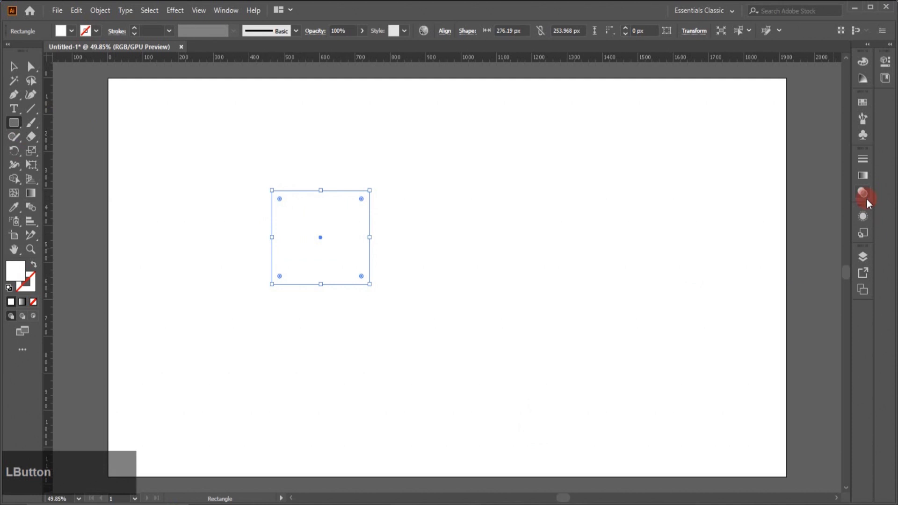
pyautogui.click(862, 159)
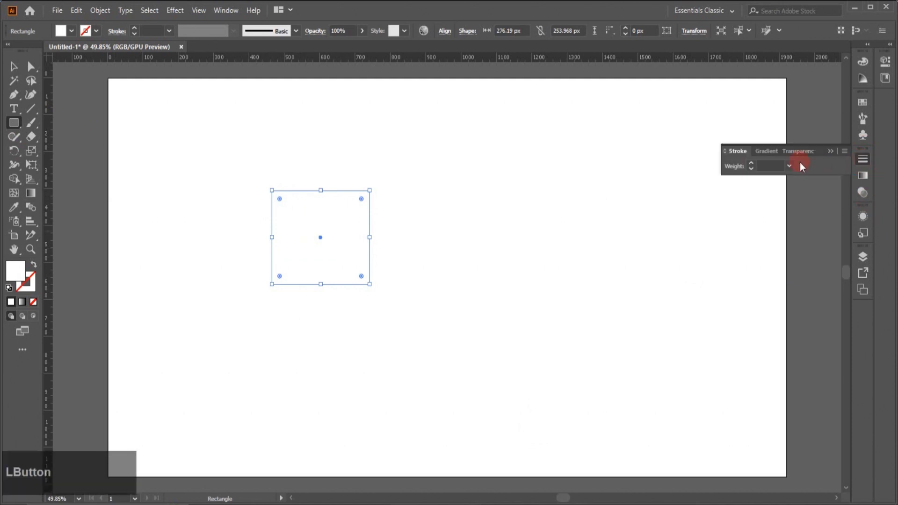
pyautogui.click(785, 168)
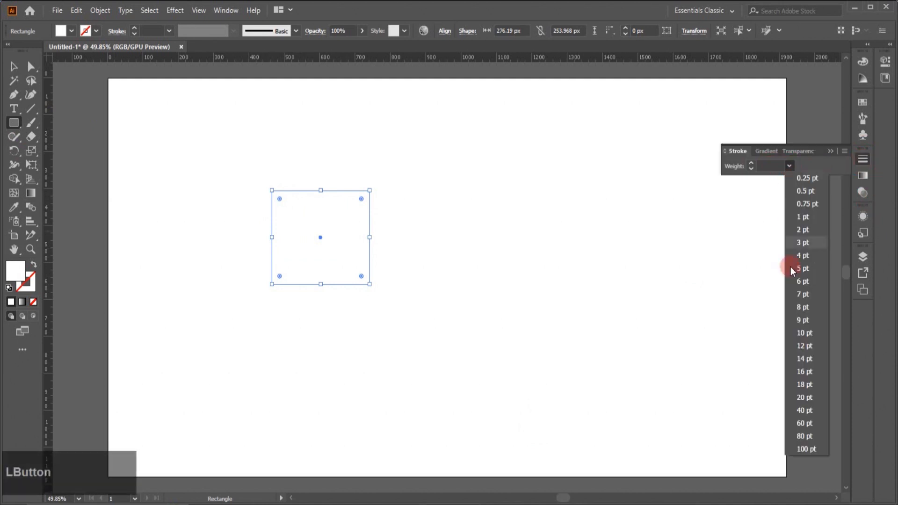
pyautogui.click(801, 396)
# Fill the thick-stroked rectangle with cyan
pyautogui.click(80, 31)
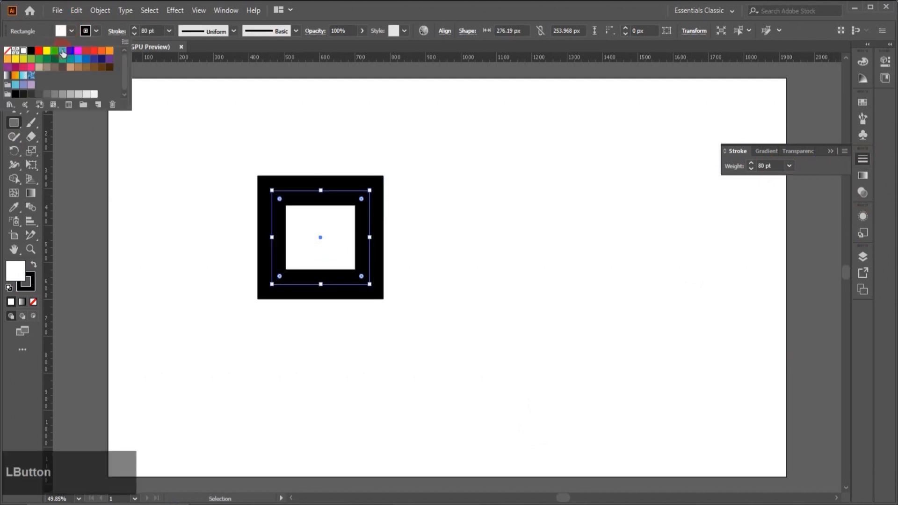
pyautogui.click(63, 50)
pyautogui.click(197, 100)
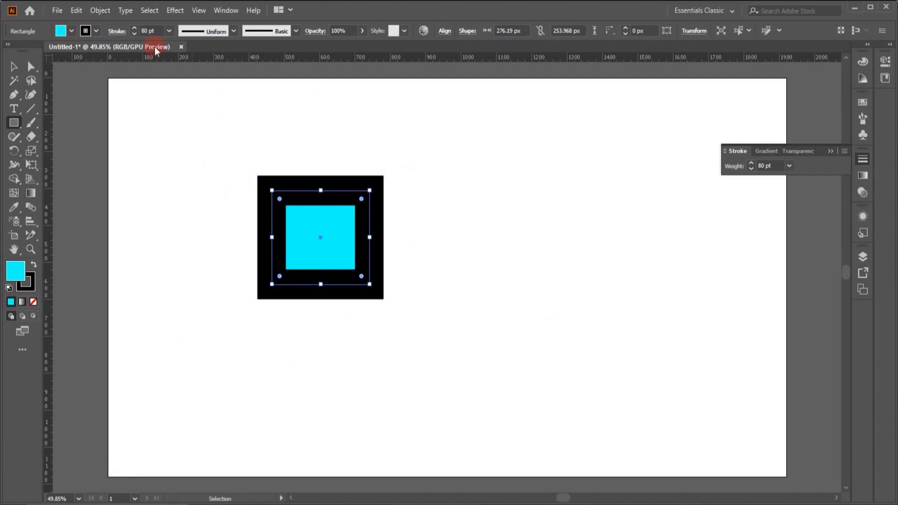
# Turn on Use Preview Bounds in the general preferences and apply it to the selected rectangle
pyautogui.click(78, 10)
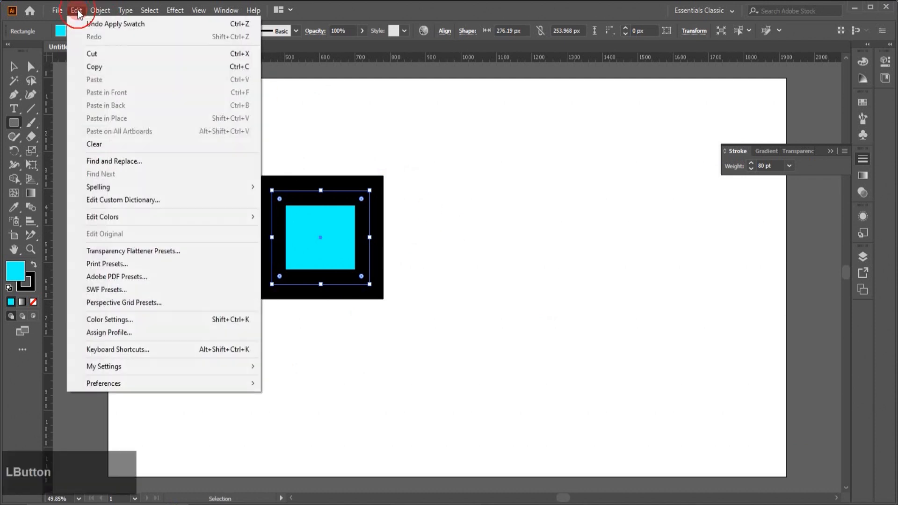
pyautogui.click(189, 381)
pyautogui.click(308, 229)
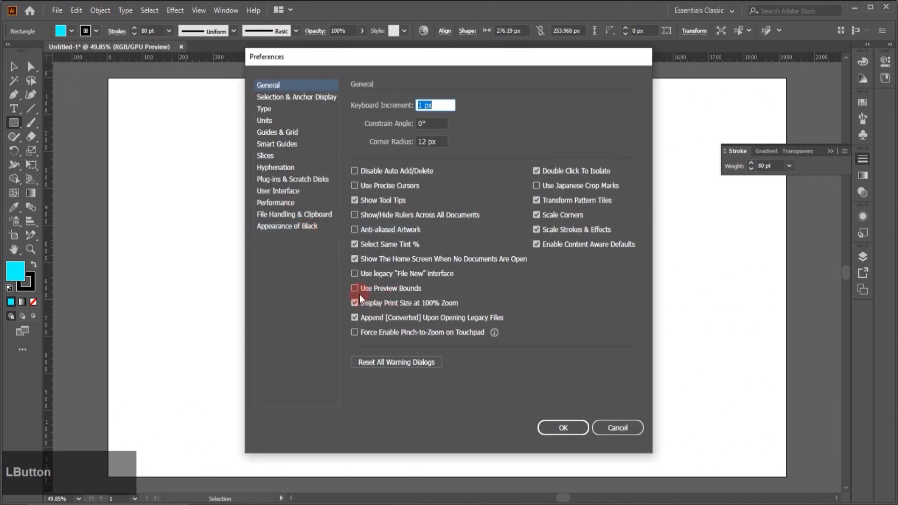
pyautogui.click(354, 288)
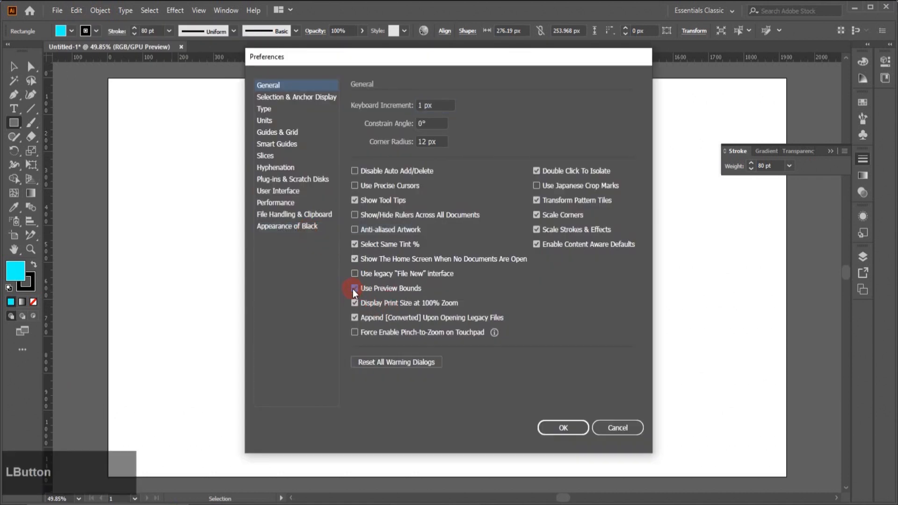
pyautogui.click(564, 428)
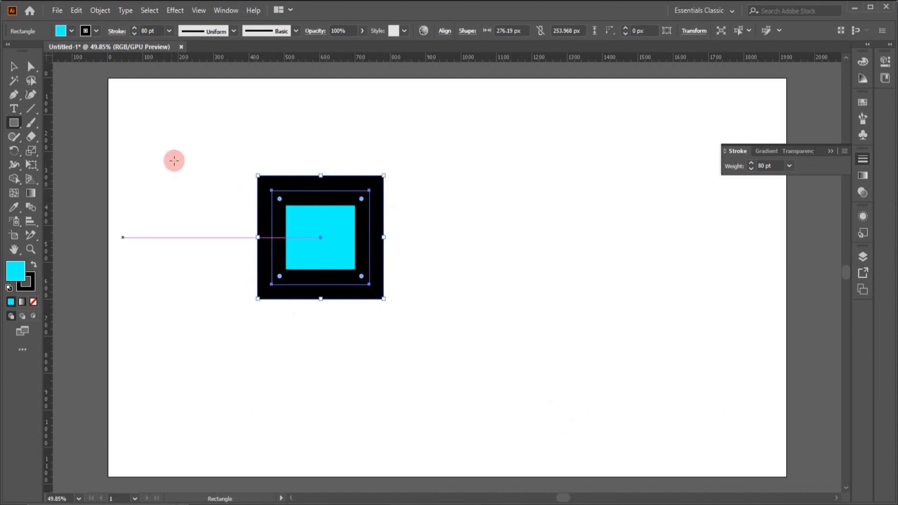
# Create a new print document from the Letter preset, 612 x 792 pt
pyautogui.click(57, 11)
pyautogui.click(65, 22)
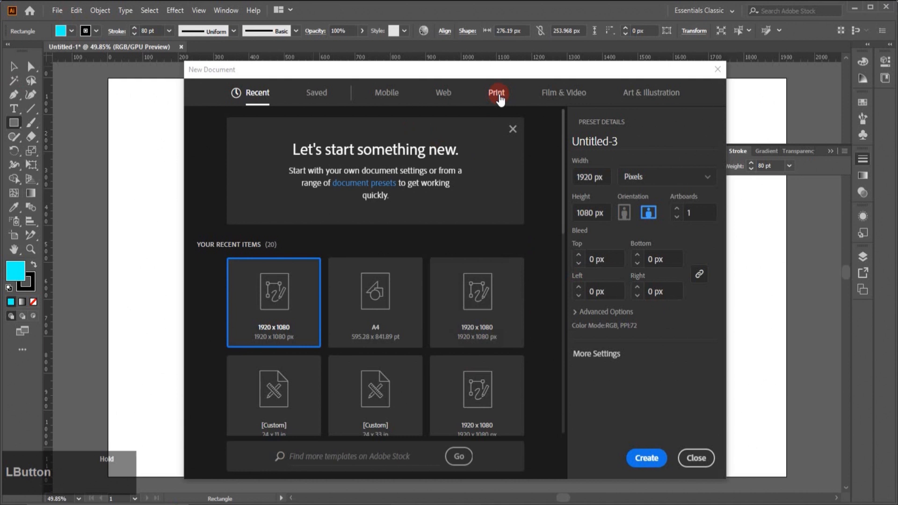
pyautogui.click(498, 96)
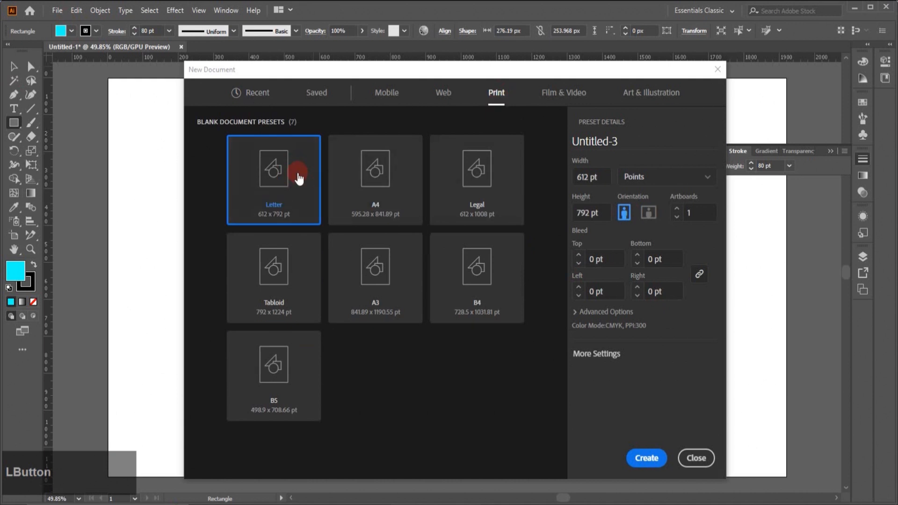
pyautogui.click(645, 458)
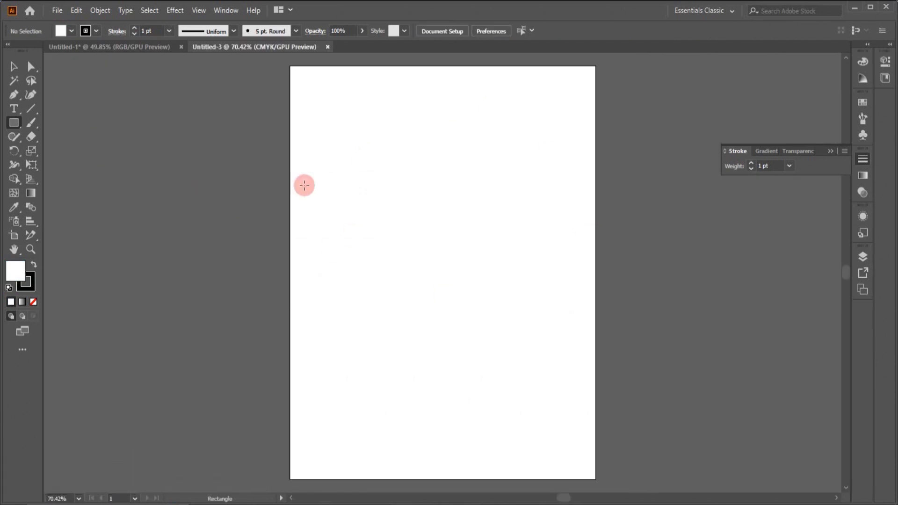
# Draw a full-width rectangle across the top of the Letter artboard and fill it with blue
pyautogui.click(13, 123)
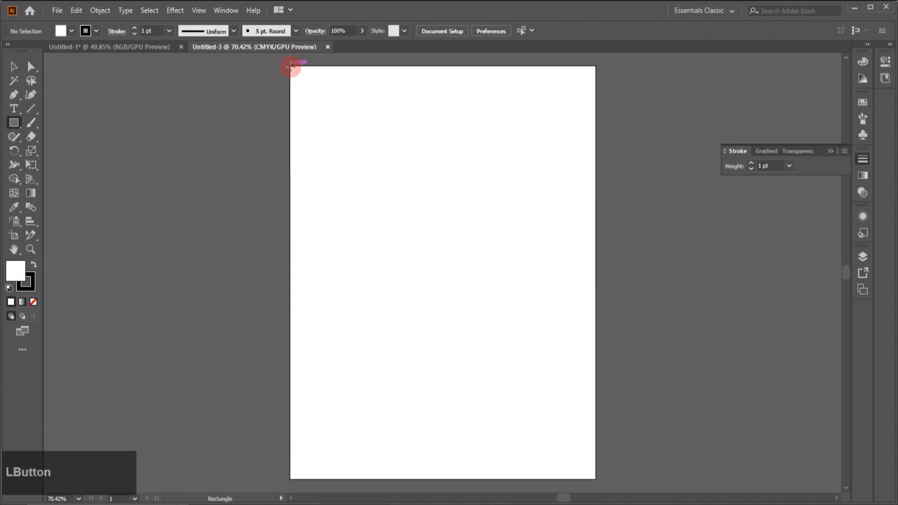
pyautogui.moveTo(290, 66); pyautogui.dragTo(596, 143)
pyautogui.click(73, 32)
pyautogui.click(59, 56)
pyautogui.click(449, 186)
# Duplicate the blue band straight down to the bottom edge of the artboard, undoing the first attempt
pyautogui.click(14, 66)
pyautogui.moveTo(481, 131); pyautogui.dragTo(482, 456)
pyautogui.hotkey('ctrl', 'z')
pyautogui.moveTo(510, 130); pyautogui.dragTo(511, 449)
# Copy the lower band upward, stretch the copy to fill the space between the two blue bands, and fill it with yellow
pyautogui.moveTo(511, 449); pyautogui.dragTo(493, 361)
pyautogui.moveTo(443, 321); pyautogui.dragTo(296, 137)
pyautogui.click(71, 31)
pyautogui.click(50, 56)
pyautogui.click(92, 226)
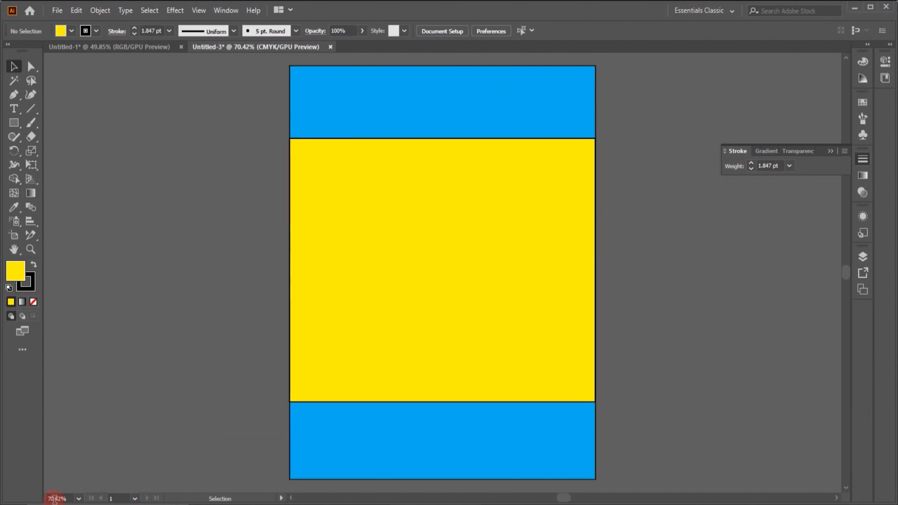
# View the Letter document at 100% zoom to examine its display print size
pyautogui.click(79, 498)
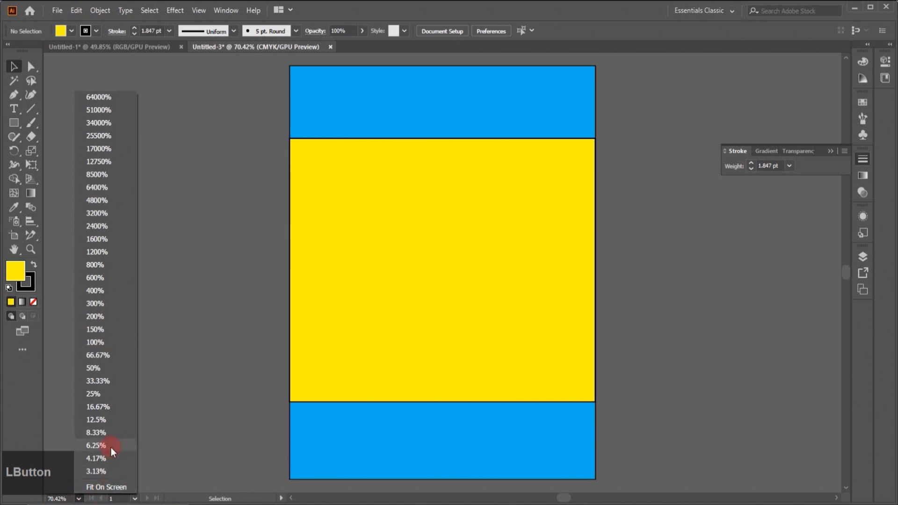
pyautogui.click(94, 342)
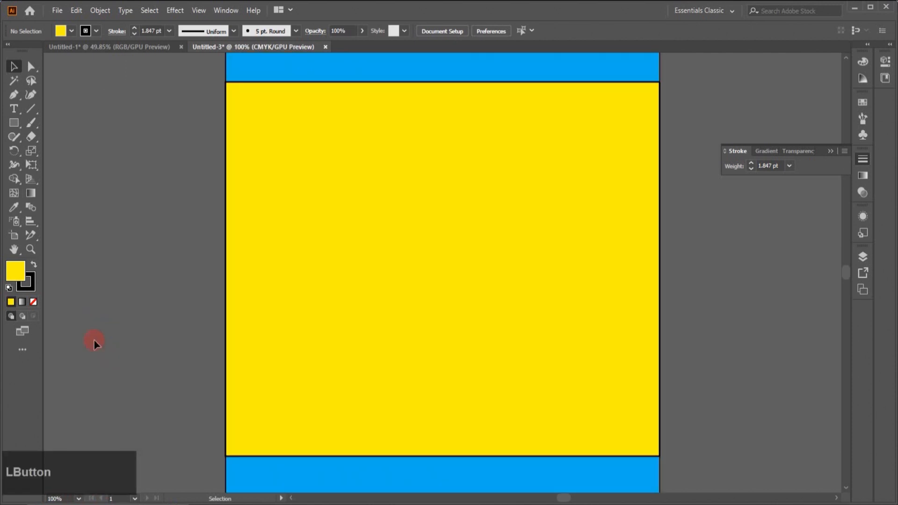
pyautogui.moveTo(849, 273)
pyautogui.mouseDown()
pyautogui.moveTo(847, 264)
pyautogui.moveTo(844, 271)
pyautogui.mouseUp()
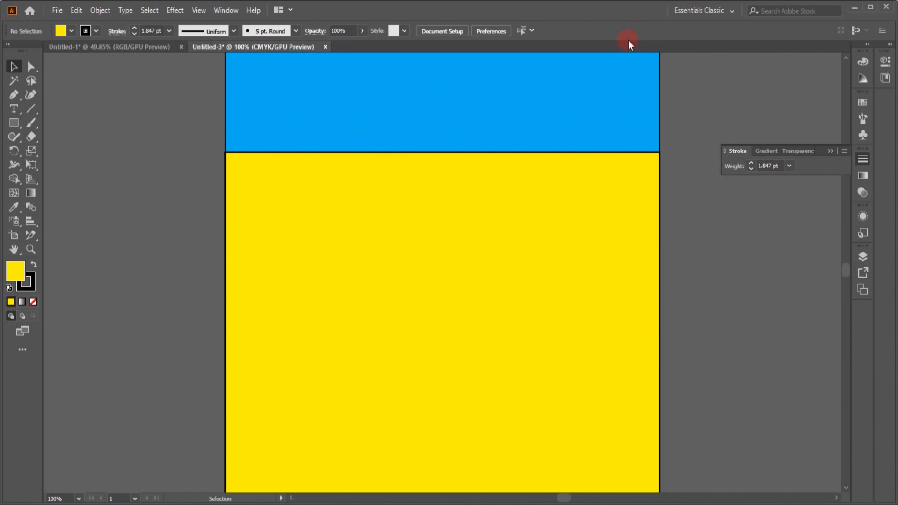
# Turn off Display Print Size at 100% Zoom in the general preferences and check the document's size on screen
pyautogui.click(76, 10)
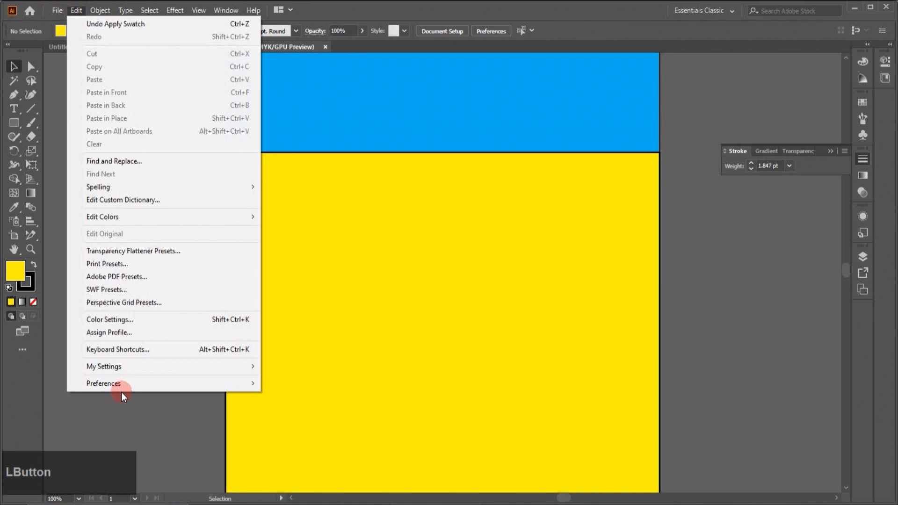
pyautogui.moveTo(233, 382)
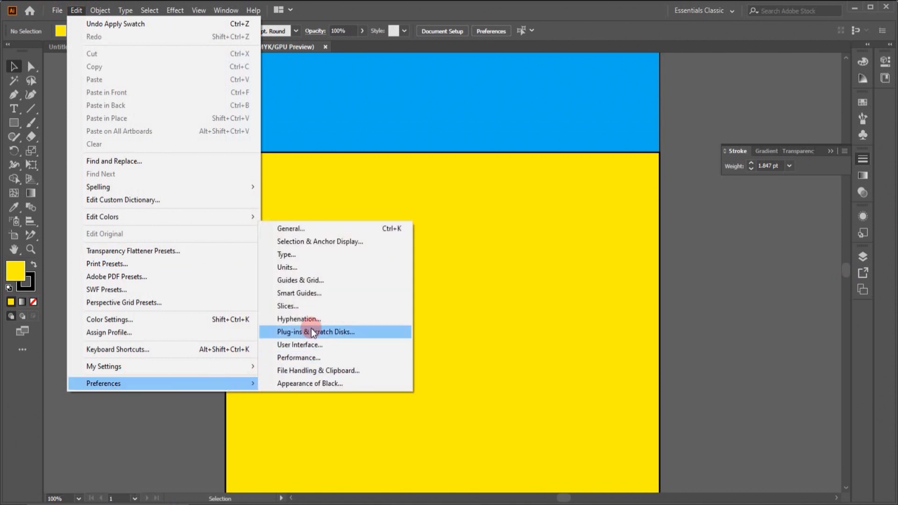
pyautogui.click(321, 228)
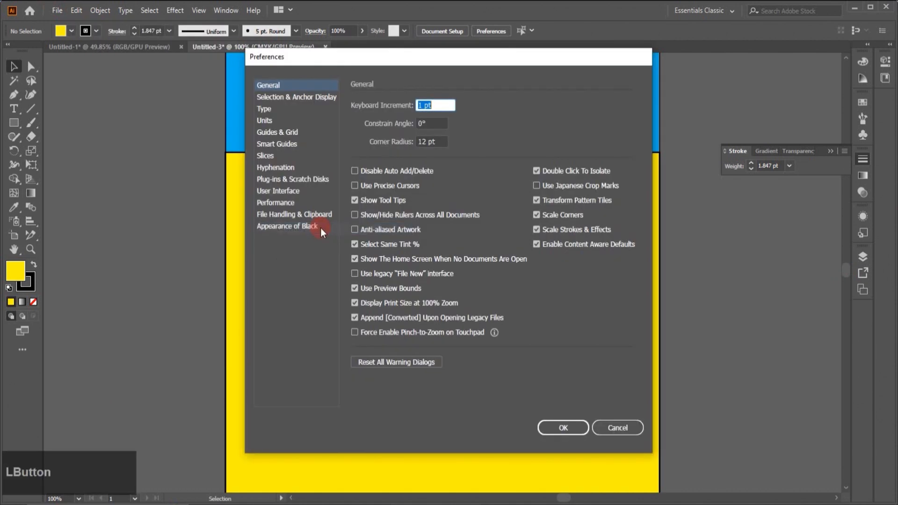
pyautogui.click(356, 304)
pyautogui.click(576, 431)
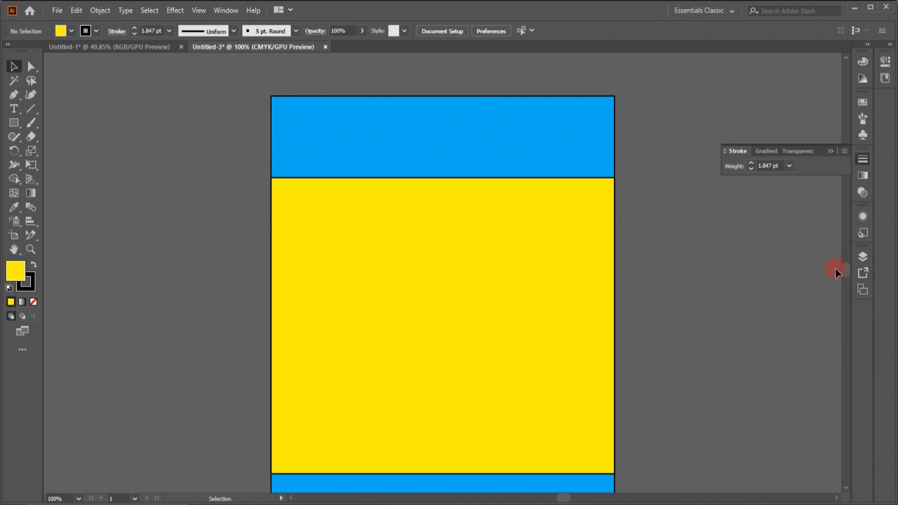
pyautogui.moveTo(843, 268); pyautogui.dragTo(843, 271)
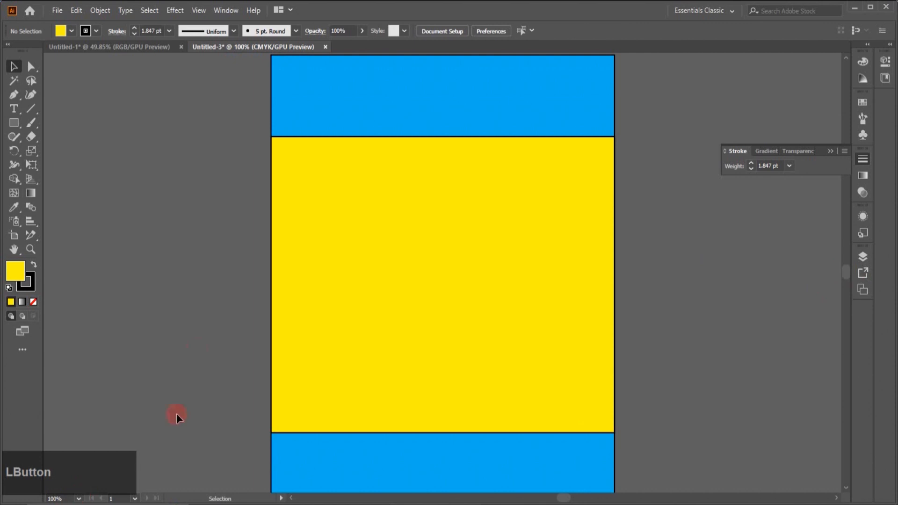
# Turn off Use Preview Bounds and turn on Display Print Size at 100% Zoom in the general preferences
pyautogui.click(76, 11)
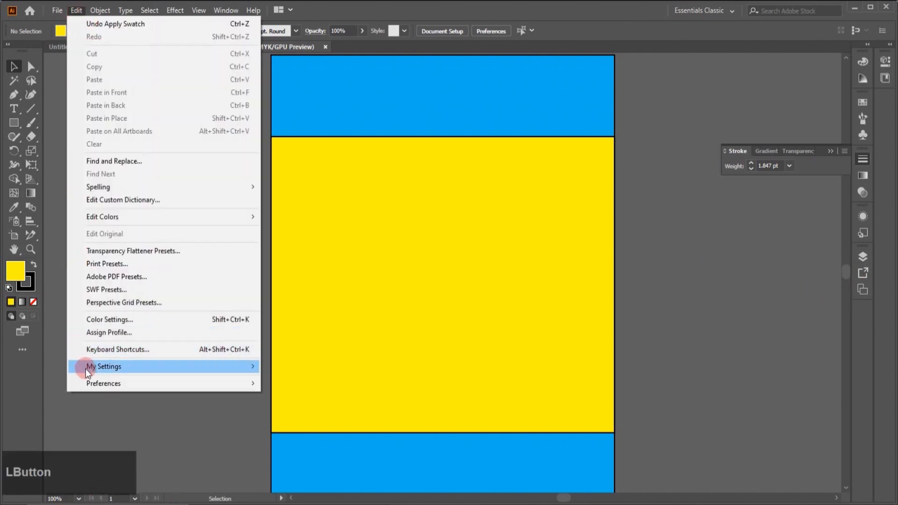
pyautogui.moveTo(94, 384)
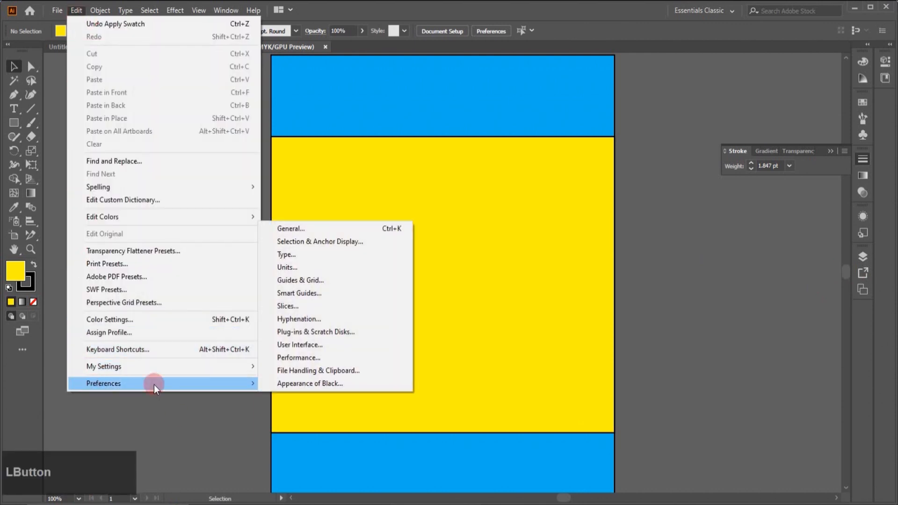
pyautogui.click(330, 232)
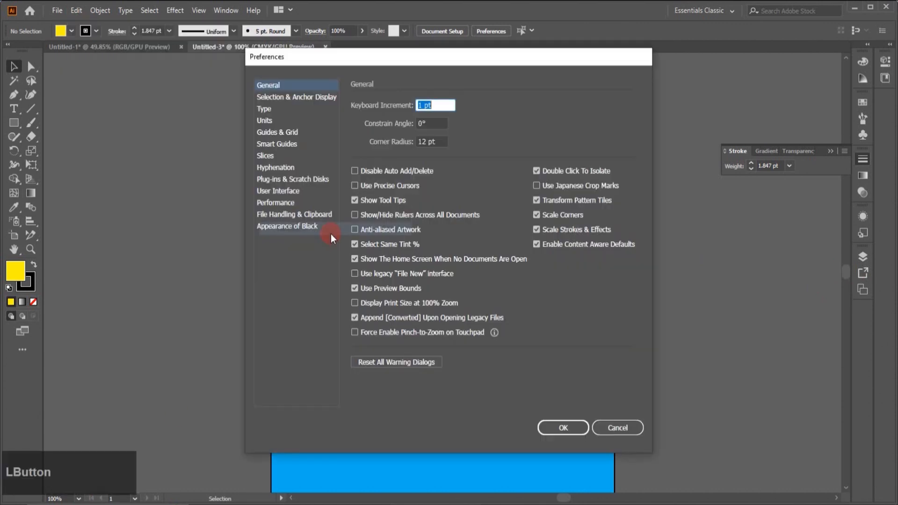
pyautogui.click(354, 288)
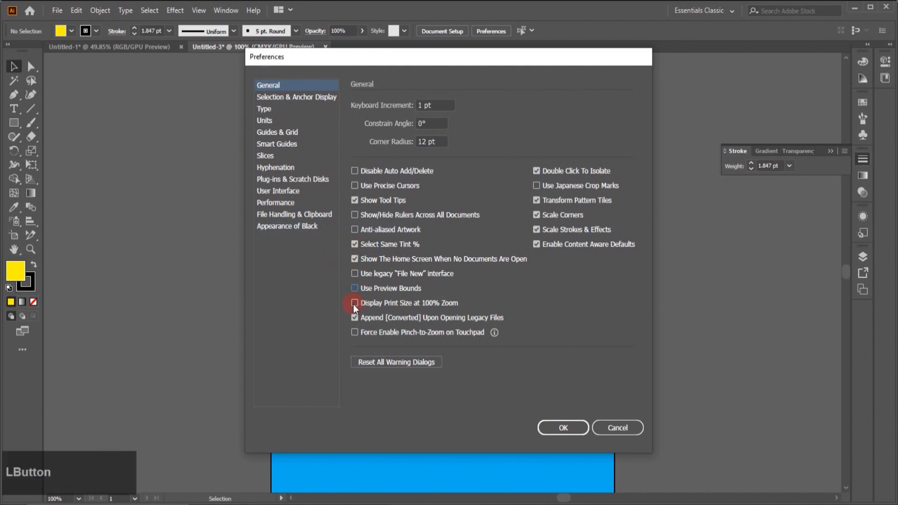
pyautogui.click(354, 303)
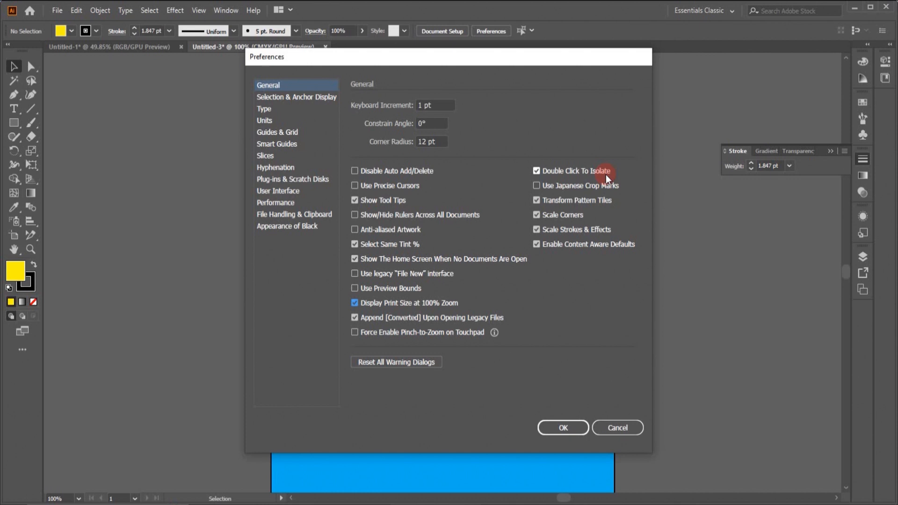
pyautogui.click(559, 428)
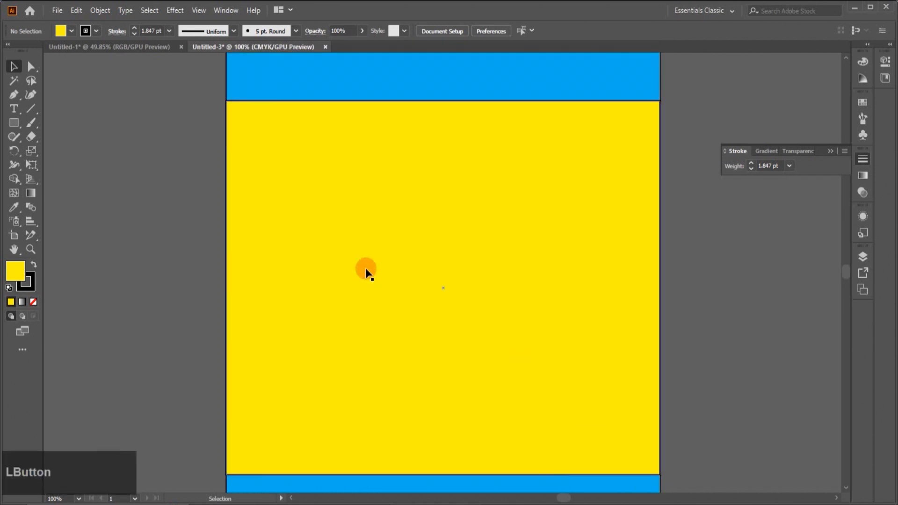
# Fit the artboard in view and group the two blue bands and the yellow rectangle, checking that they select together
pyautogui.click(79, 498)
pyautogui.click(94, 487)
pyautogui.moveTo(327, 124); pyautogui.dragTo(345, 444)
pyautogui.rightClick(431, 316)
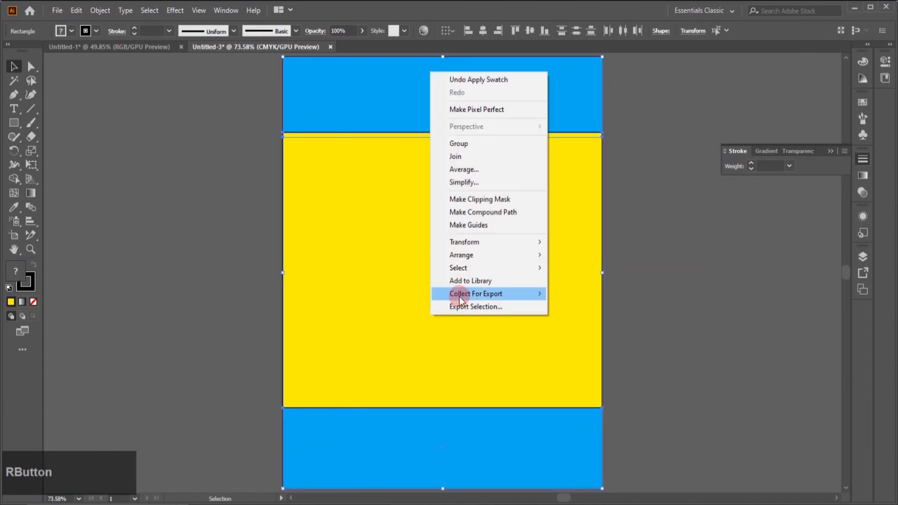
pyautogui.click(479, 144)
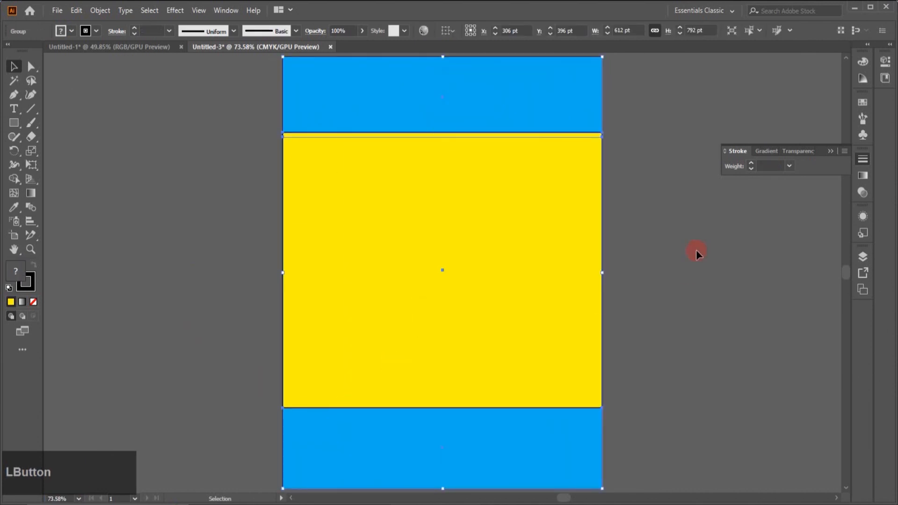
pyautogui.click(694, 249)
pyautogui.click(466, 89)
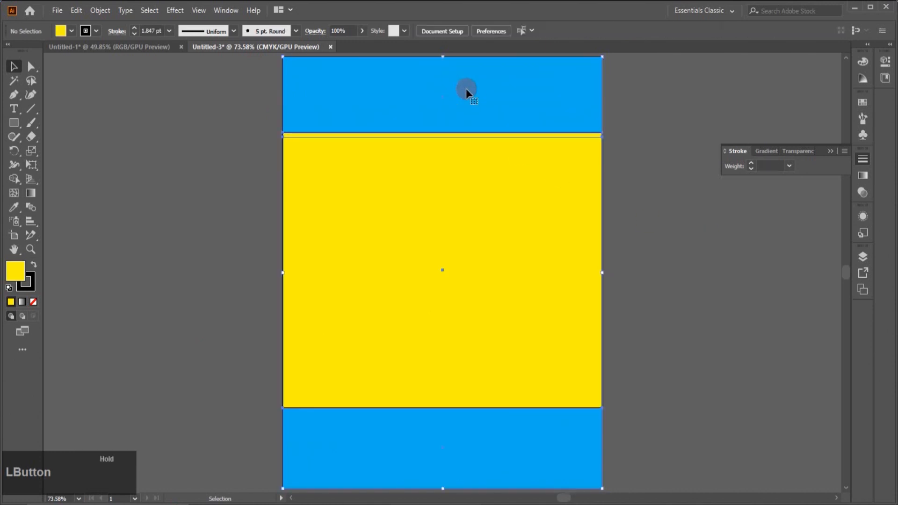
pyautogui.click(647, 348)
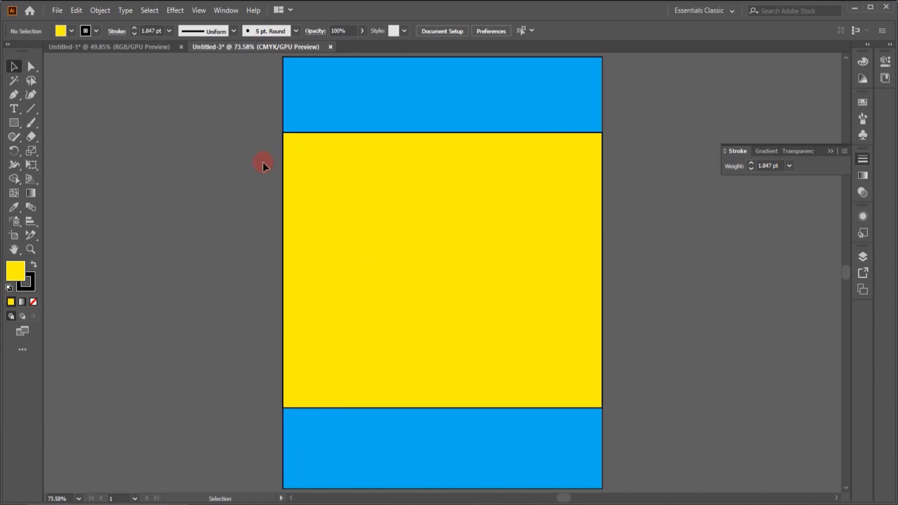
# Isolate the group, shift its upper blue band slightly down and to the left, and fill that band with teal
pyautogui.doubleClick(362, 103)
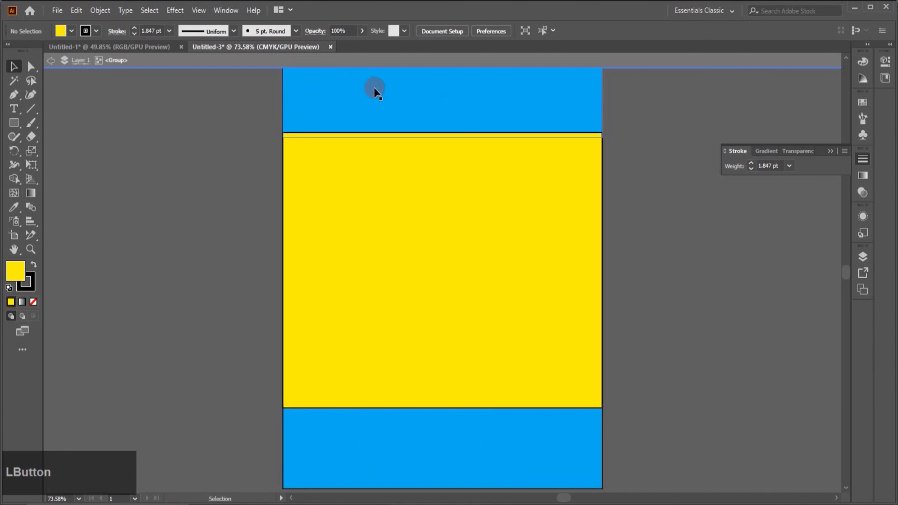
pyautogui.moveTo(367, 97); pyautogui.dragTo(346, 133)
pyautogui.click(72, 33)
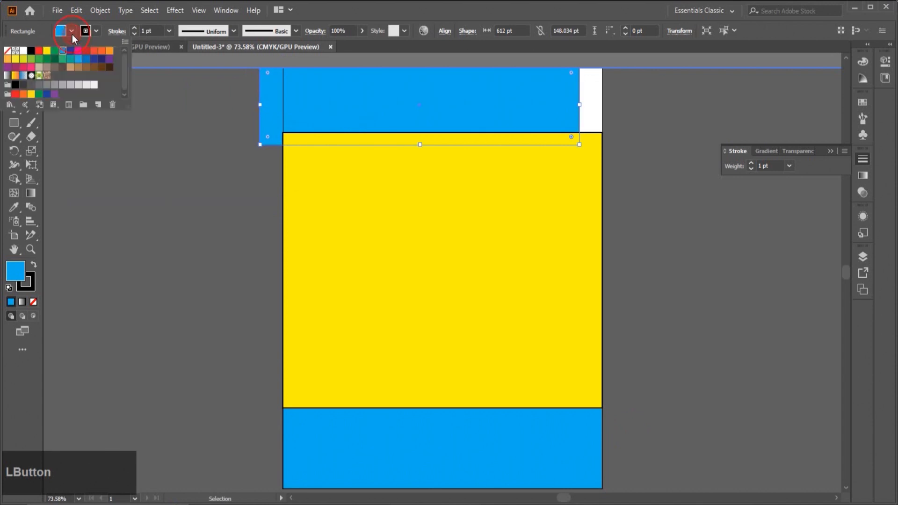
pyautogui.click(70, 60)
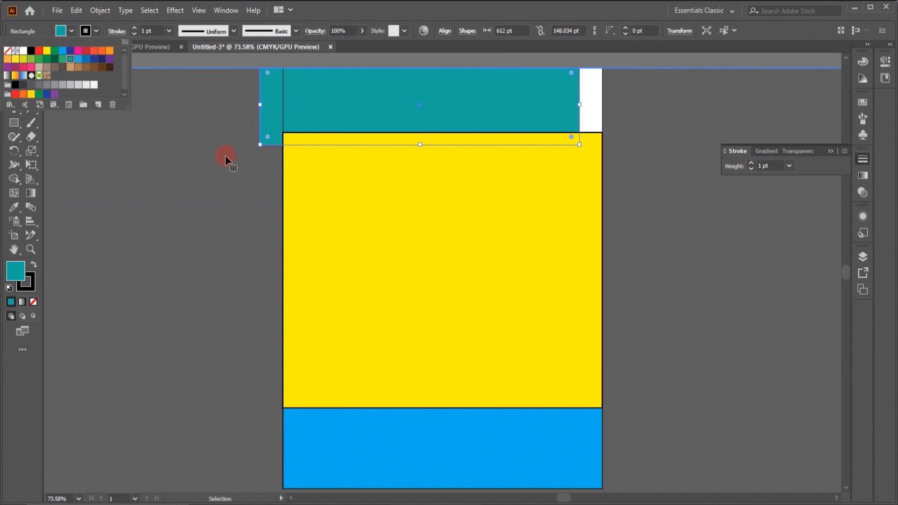
pyautogui.click(202, 161)
# Close the Untitled-3 document without saving its changes
pyautogui.click(331, 47)
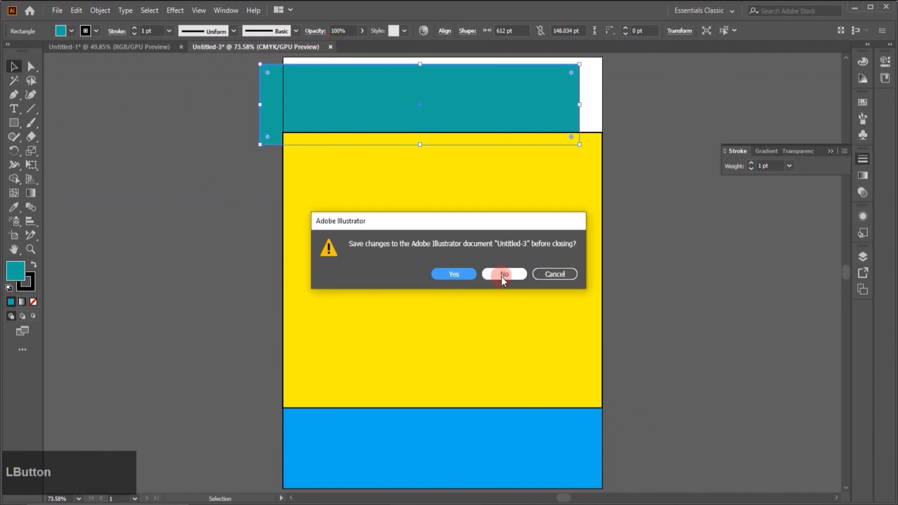
pyautogui.click(501, 276)
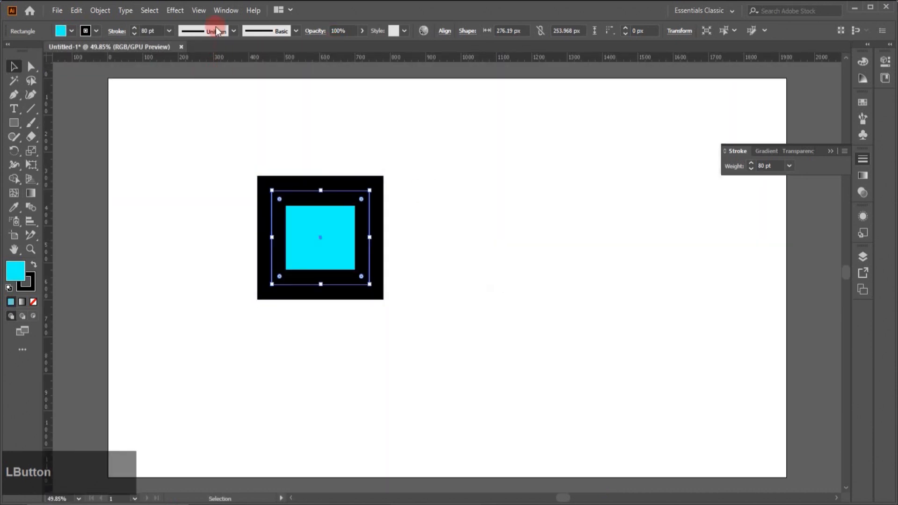
# Review the general preferences, including the Reset All Warning Dialogs option, and close them
pyautogui.click(74, 10)
pyautogui.moveTo(134, 383)
pyautogui.click(289, 229)
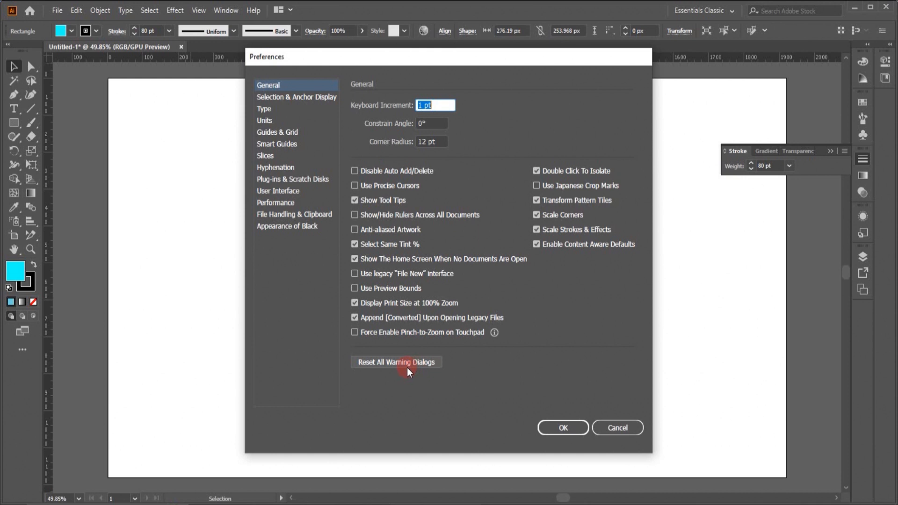
pyautogui.click(354, 303)
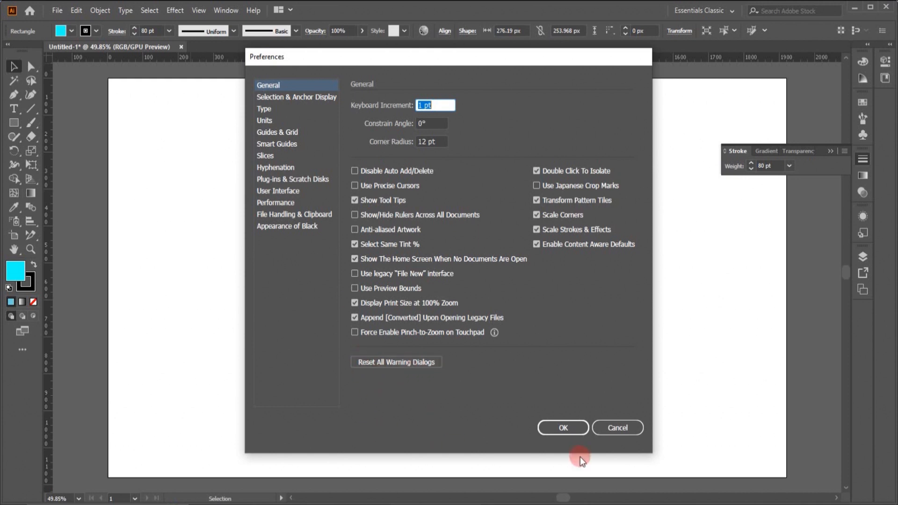
pyautogui.click(586, 428)
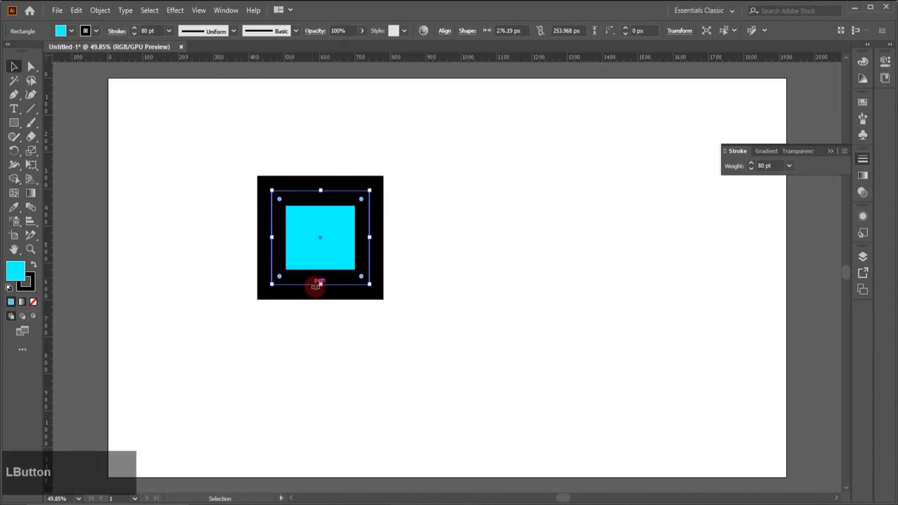
# Delete the cyan square and place the sunset landscape photo from Downloads as a linked image about 619 by 413 px
pyautogui.press('Delete')
pyautogui.click(55, 10)
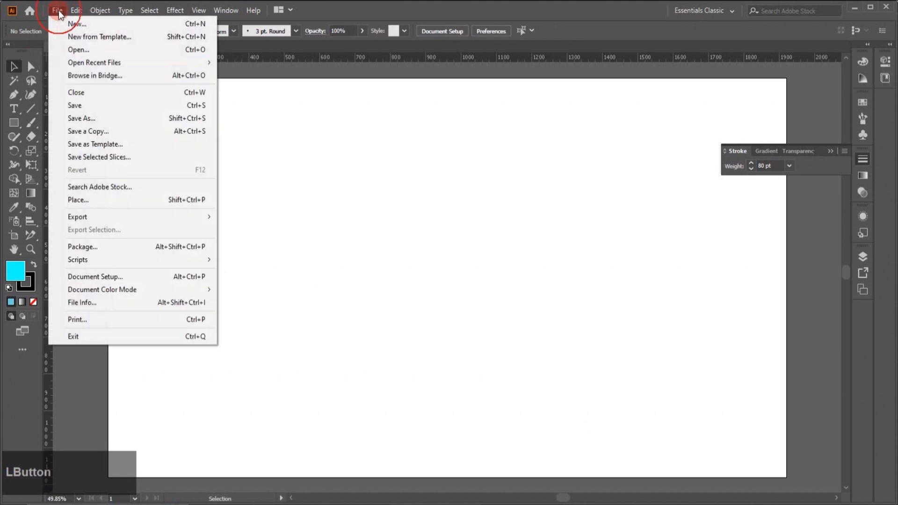
pyautogui.click(86, 201)
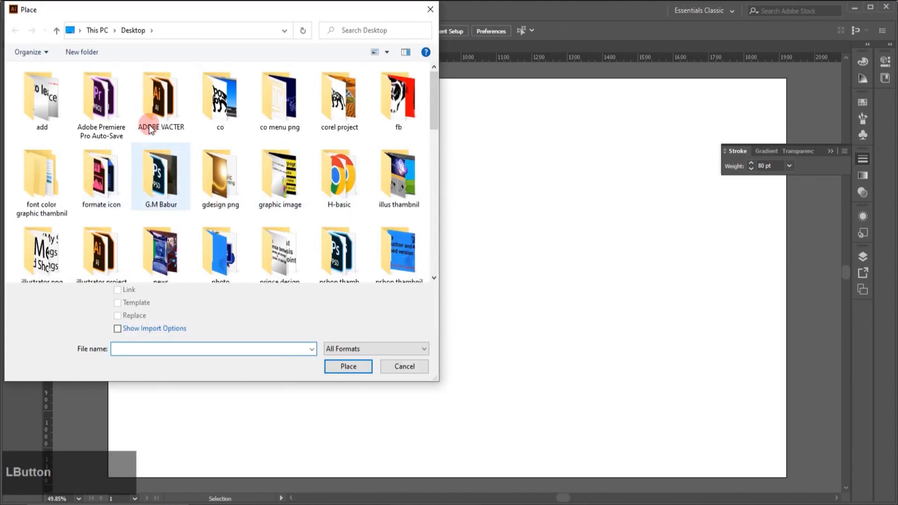
pyautogui.click(113, 30)
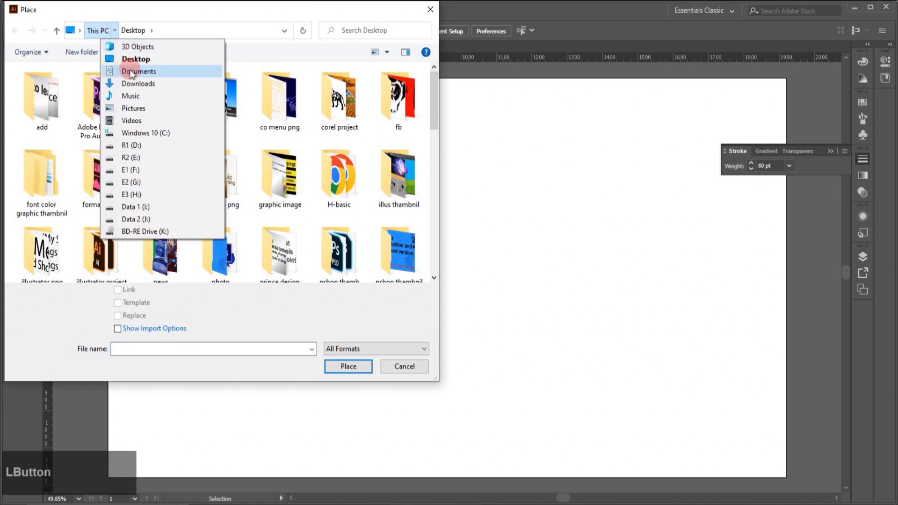
pyautogui.click(137, 83)
pyautogui.click(101, 120)
pyautogui.click(117, 289)
pyautogui.click(348, 365)
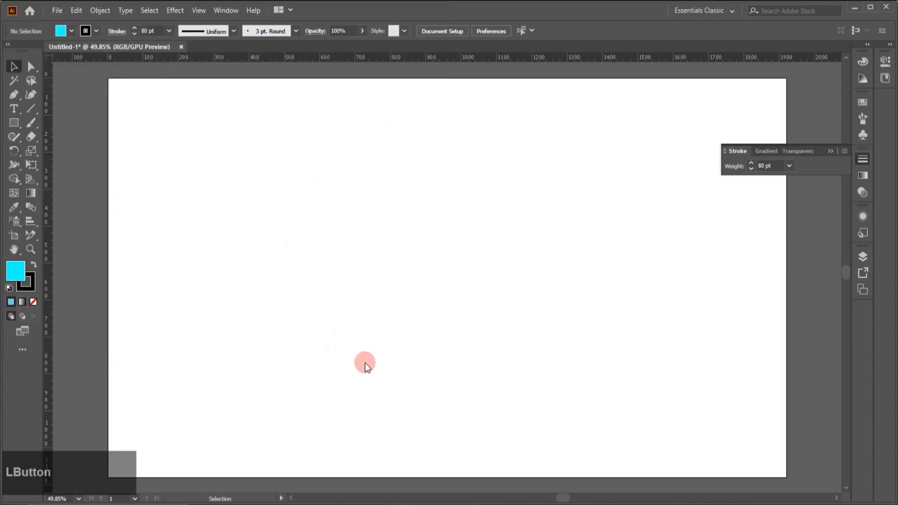
pyautogui.moveTo(257, 168); pyautogui.dragTo(511, 321)
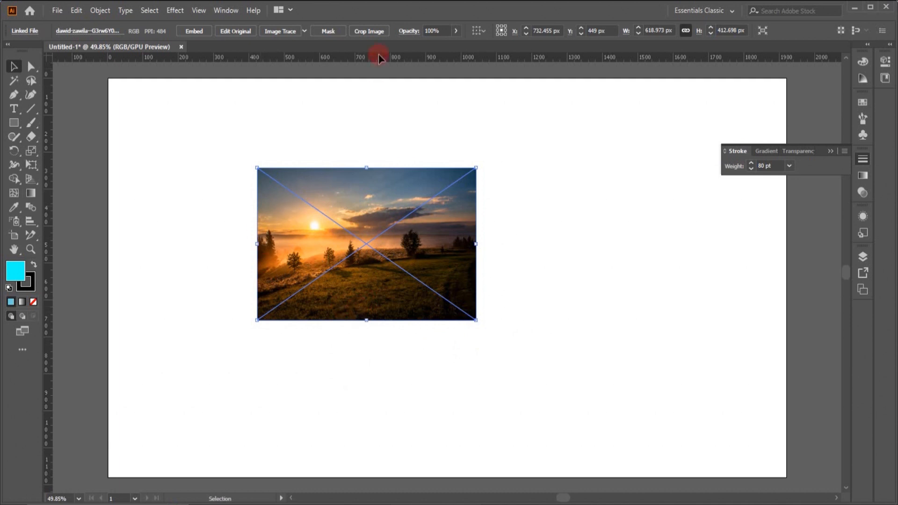
# Try the Crop Image command on the linked photo and cancel at the embedding warning
pyautogui.click(372, 31)
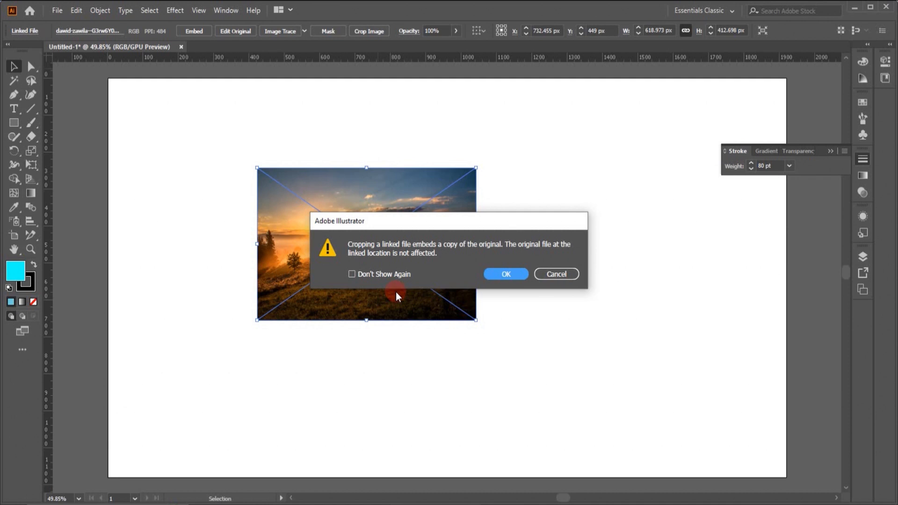
pyautogui.click(555, 273)
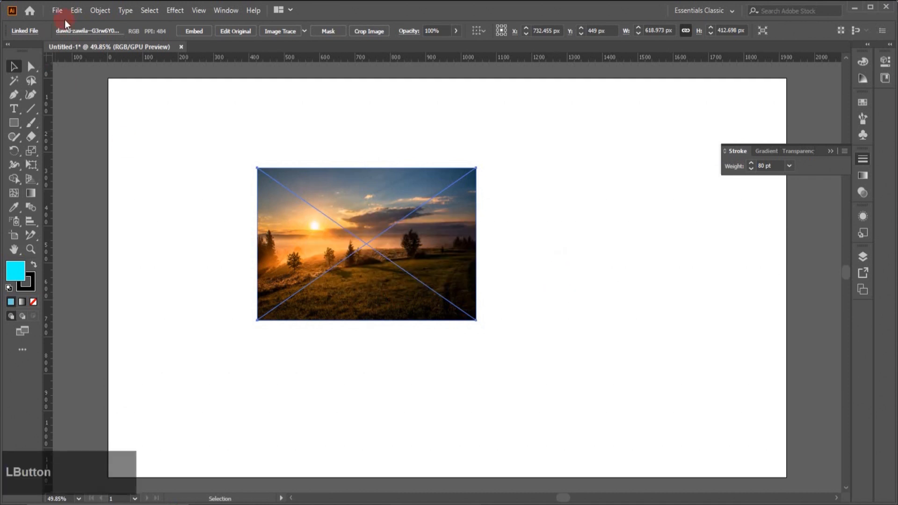
# Reset all warning dialogs in the general preferences and dismiss the notice
pyautogui.click(76, 10)
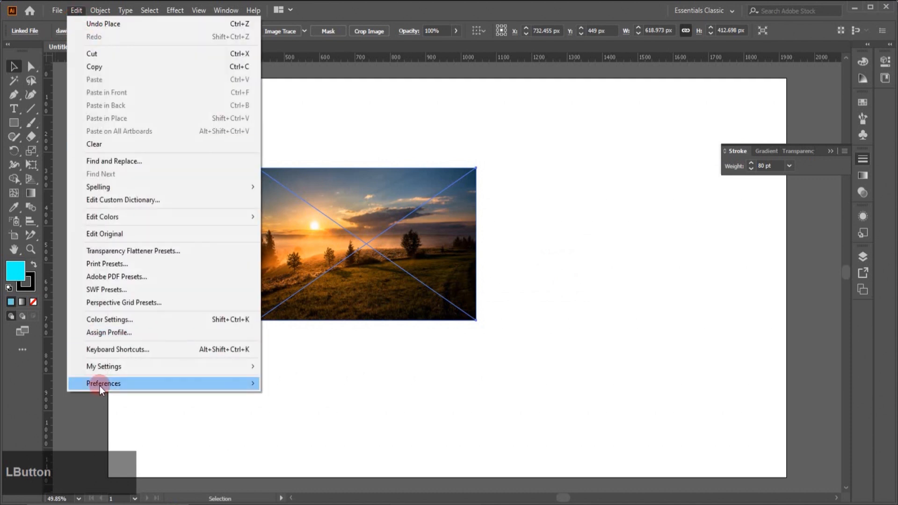
pyautogui.moveTo(100, 386)
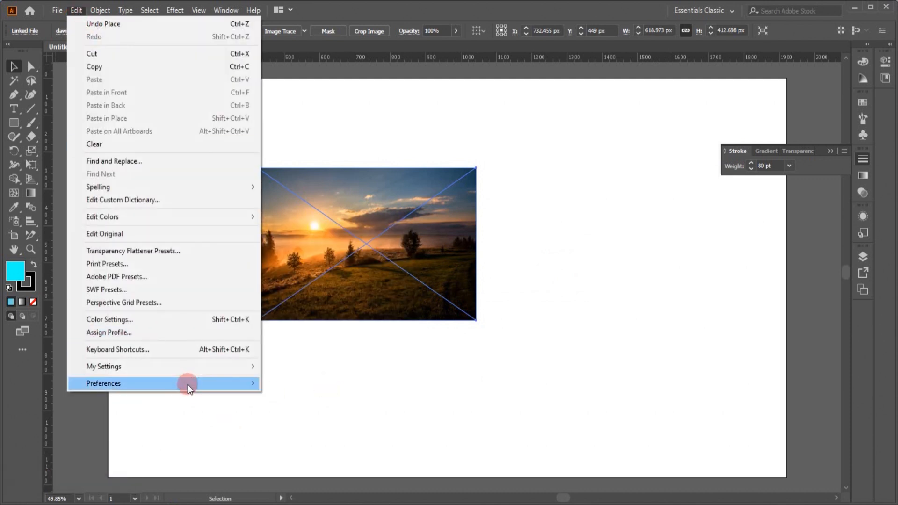
pyautogui.click(299, 228)
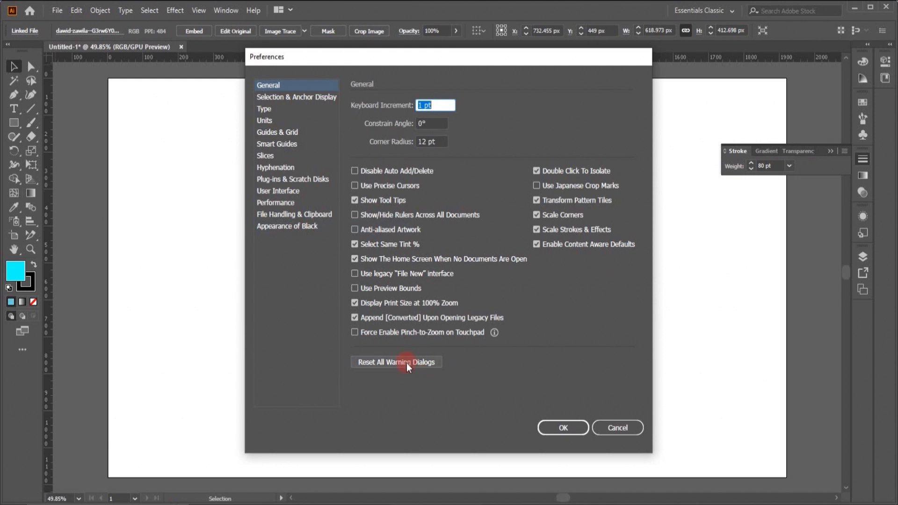
pyautogui.click(406, 363)
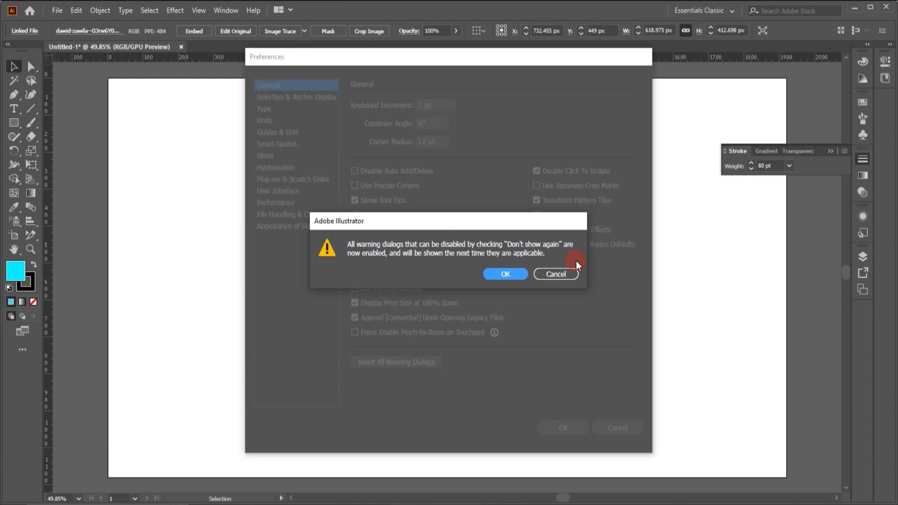
pyautogui.click(563, 274)
pyautogui.click(274, 87)
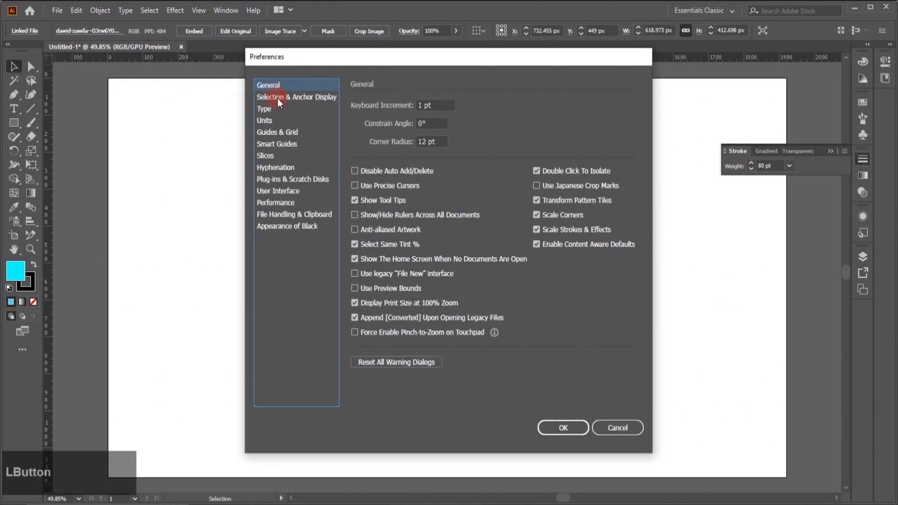
# In the Selection & Anchor Display preferences, enable Constrain Path Dragging on Segment Reshape and apply the change
pyautogui.click(278, 100)
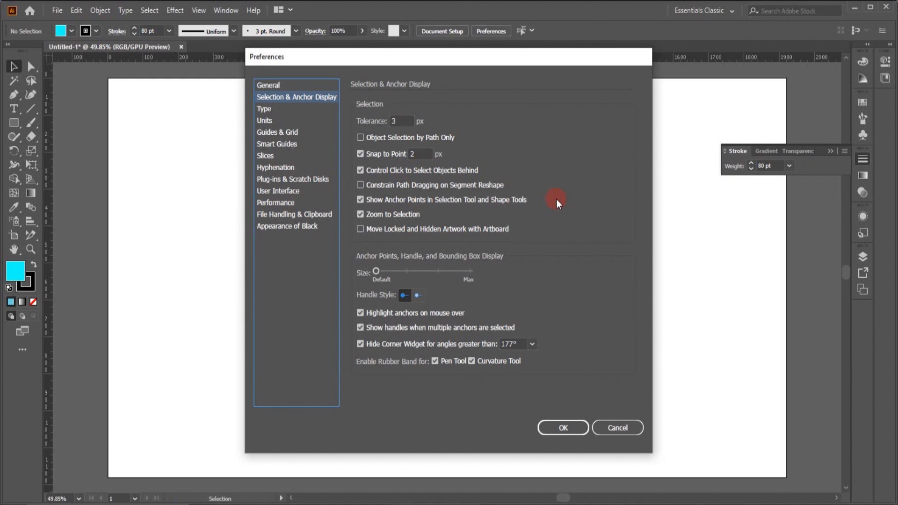
pyautogui.click(361, 184)
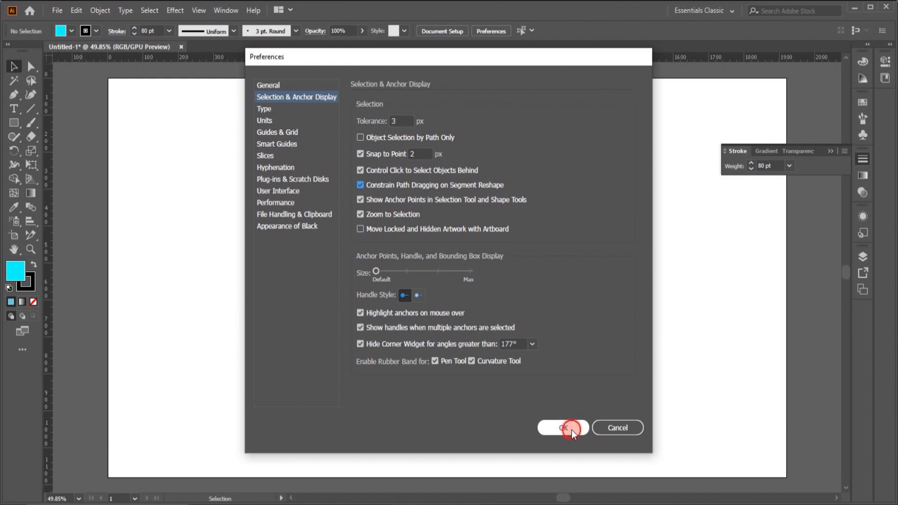
pyautogui.click(564, 428)
# Delete the linked sunset photo and draw a small cyan rectangle with the 80 pt black stroke in the artboard's left half
pyautogui.click(456, 309)
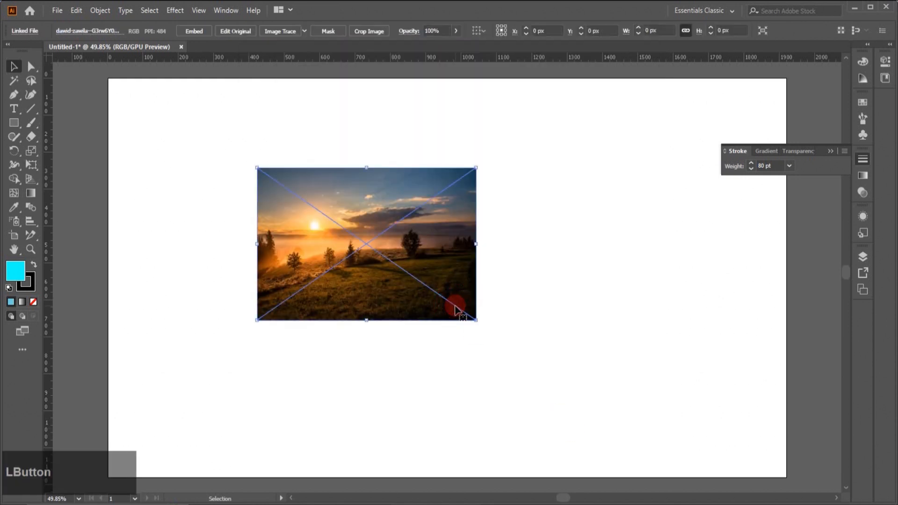
pyautogui.press('Delete')
pyautogui.click(15, 121)
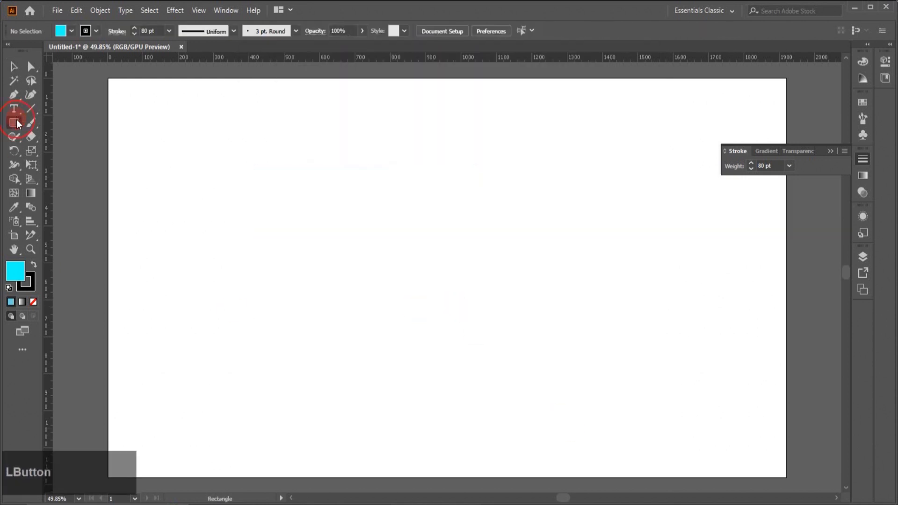
pyautogui.moveTo(246, 186); pyautogui.dragTo(291, 241)
pyautogui.click(30, 69)
pyautogui.click(157, 228)
pyautogui.click(14, 136)
pyautogui.click(14, 121)
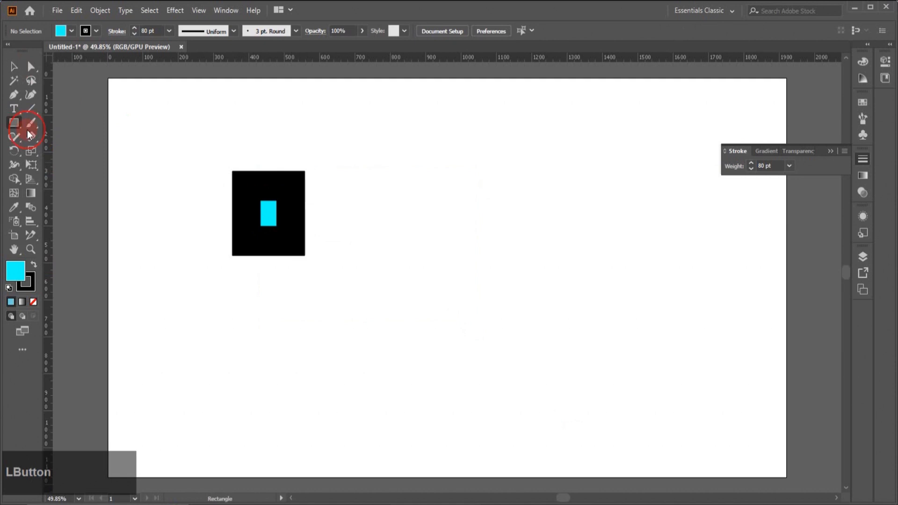
# Draw a rectangle about 454 by 358 px over the small cyan one and fill it red
pyautogui.moveTo(197, 145)
pyautogui.mouseDown()
pyautogui.moveTo(259, 226)
pyautogui.moveTo(358, 277)
pyautogui.mouseUp()
pyautogui.click(77, 31)
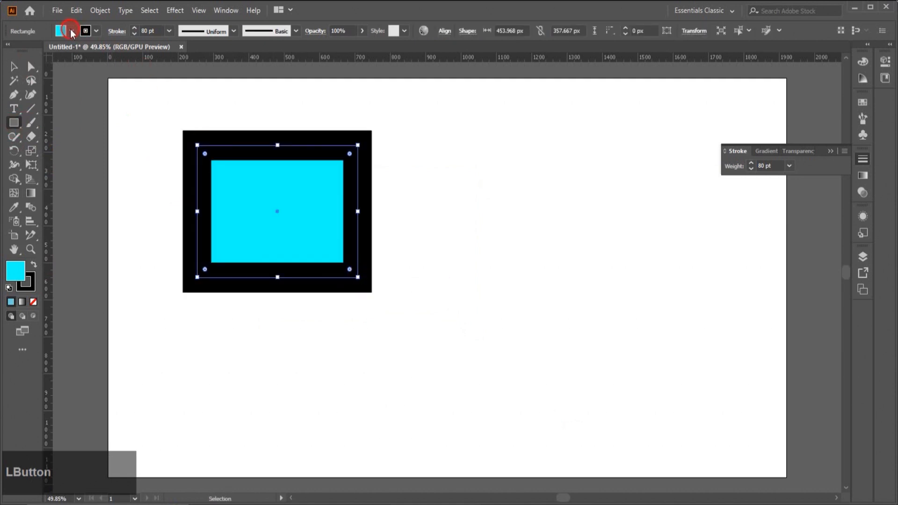
pyautogui.click(39, 50)
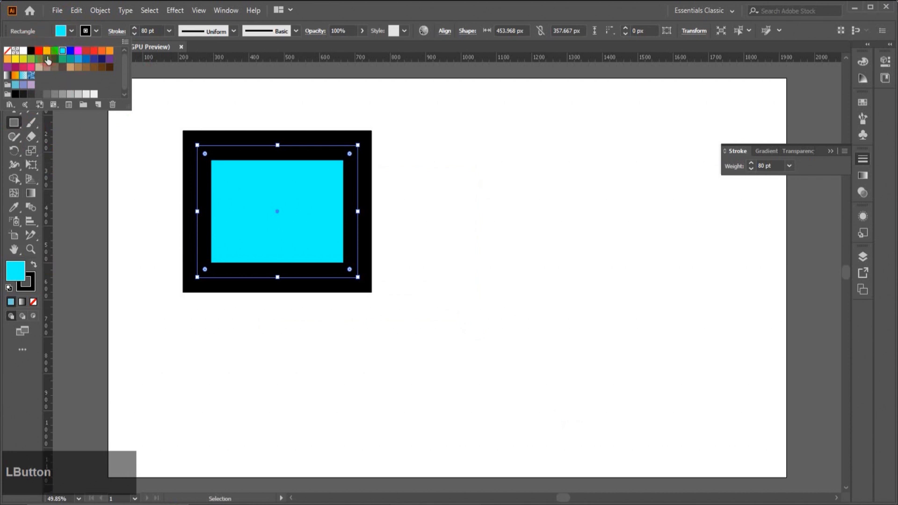
pyautogui.click(146, 170)
# Remove the stroke from both overlapping rectangles
pyautogui.moveTo(140, 121); pyautogui.dragTo(398, 252)
pyautogui.click(149, 29)
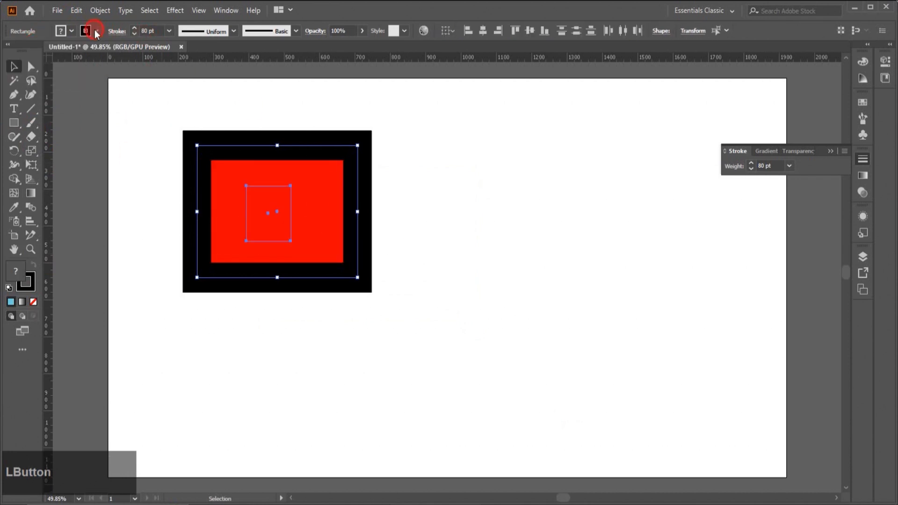
pyautogui.click(96, 31)
pyautogui.click(31, 53)
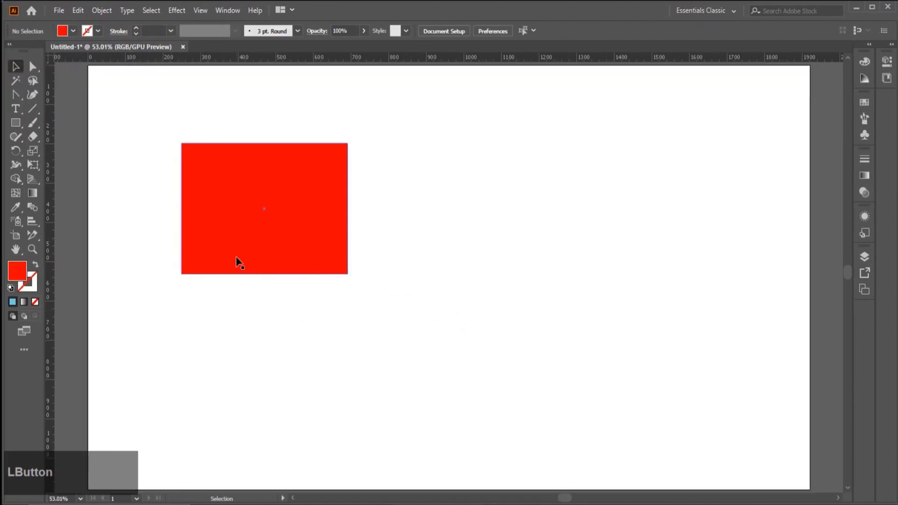
# Select the small cyan rectangle hidden behind the red one without moving anything, and delete it
pyautogui.click(238, 262)
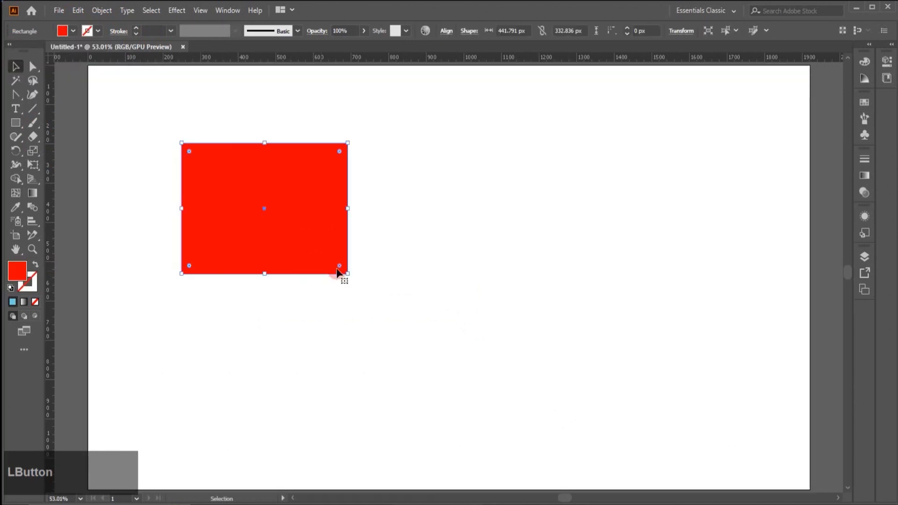
pyautogui.press('ctrl')
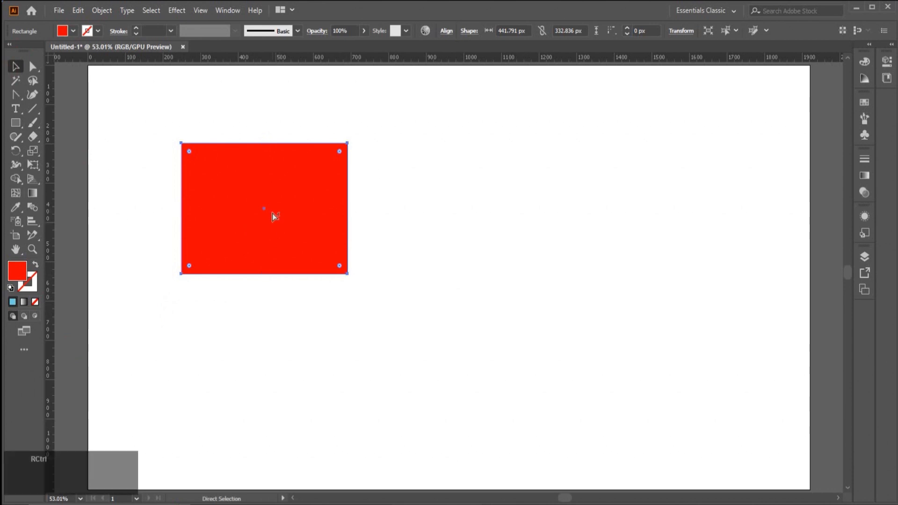
pyautogui.keyDown('ctrl'); pyautogui.click(272, 213); pyautogui.keyUp('ctrl')
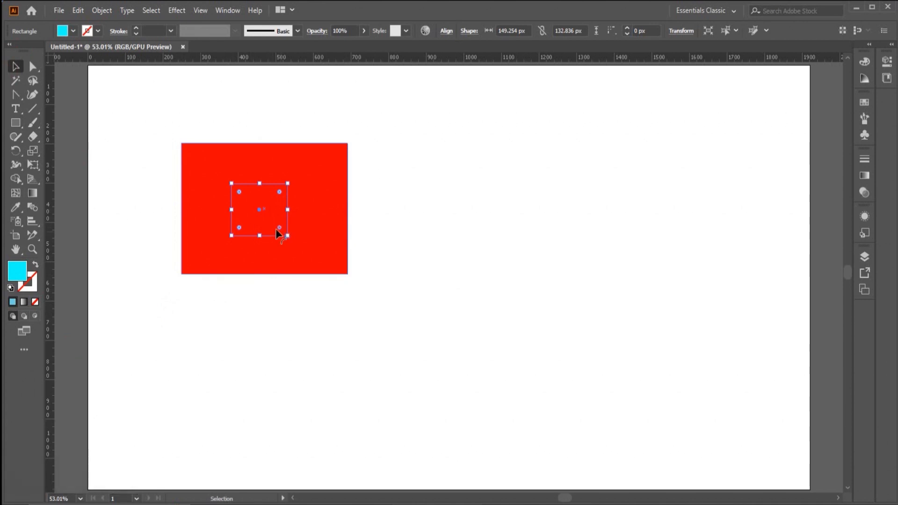
pyautogui.press('Delete')
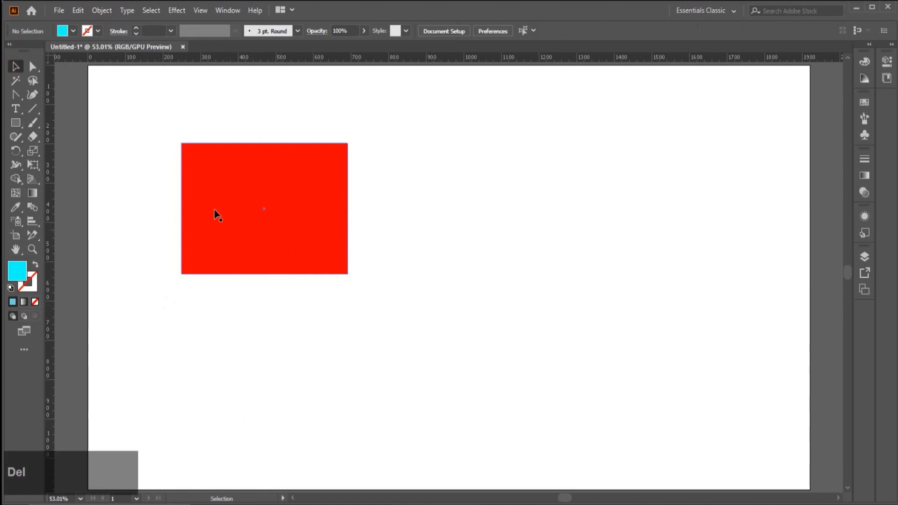
# Reshape the red rectangle's left edge with the Anchor Point tool
pyautogui.click(17, 96)
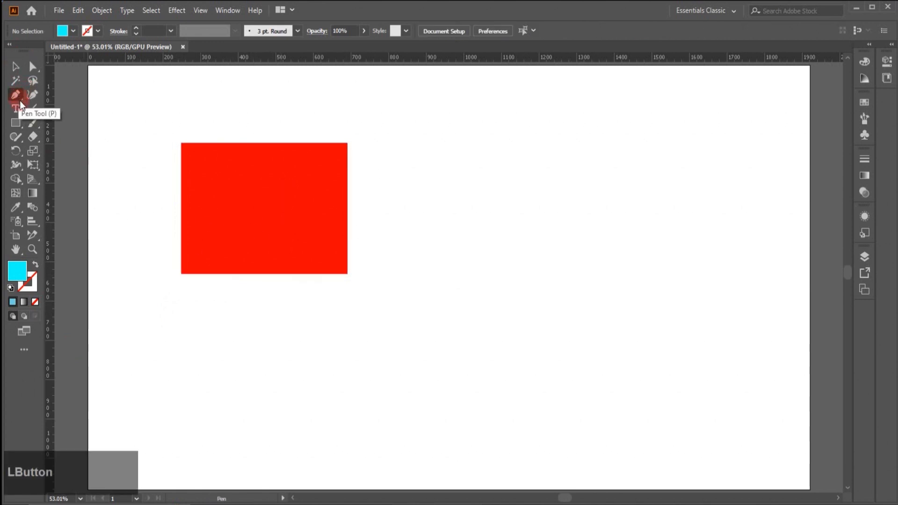
pyautogui.moveTo(21, 100); pyautogui.dragTo(66, 136)
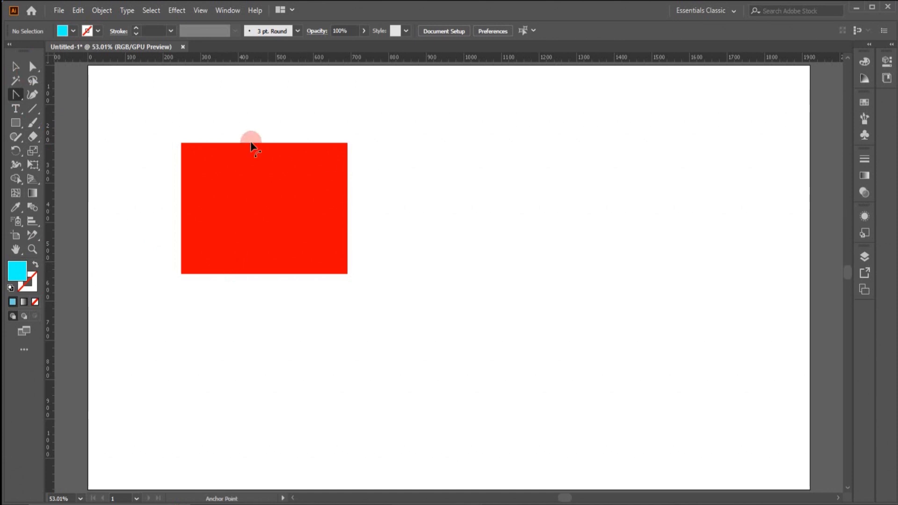
pyautogui.moveTo(180, 211); pyautogui.dragTo(49, 246)
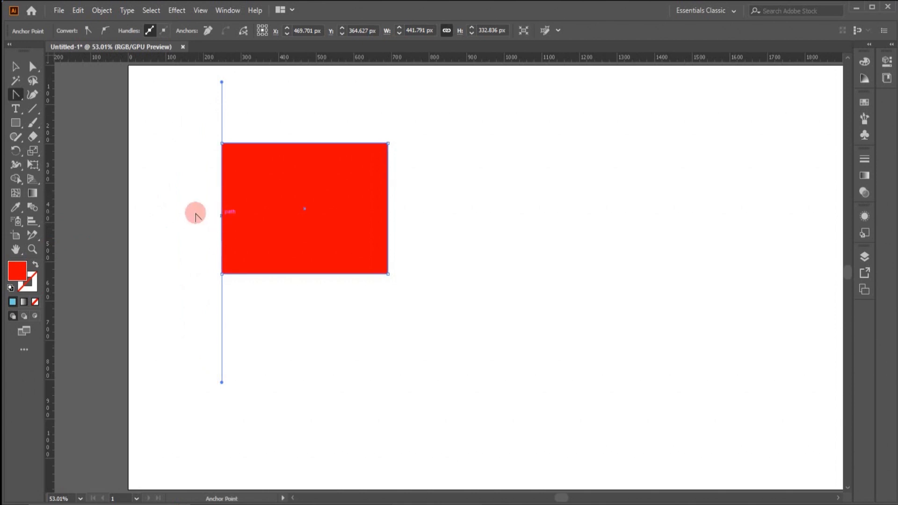
# Disable Constrain Path Dragging on Segment Reshape in the preferences and pull the red rectangle's right edge outward into a curve
pyautogui.click(78, 10)
pyautogui.moveTo(142, 383)
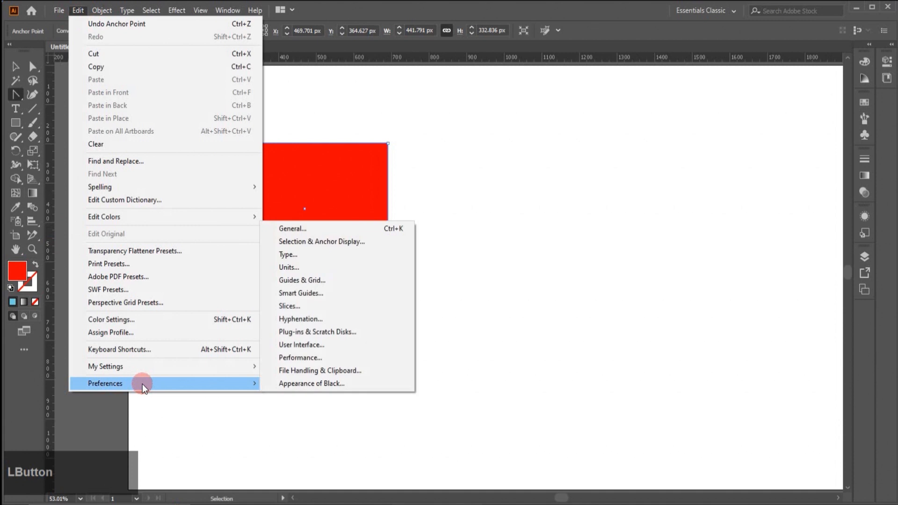
pyautogui.click(310, 241)
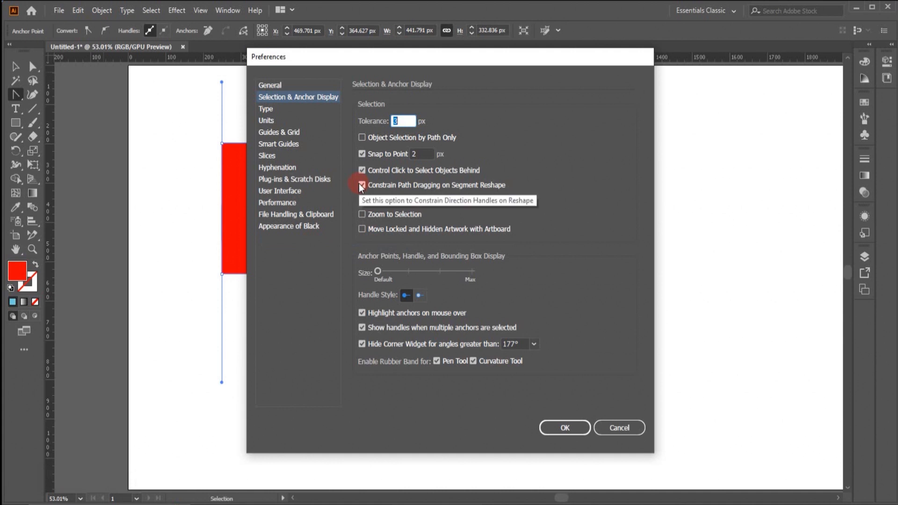
pyautogui.click(360, 185)
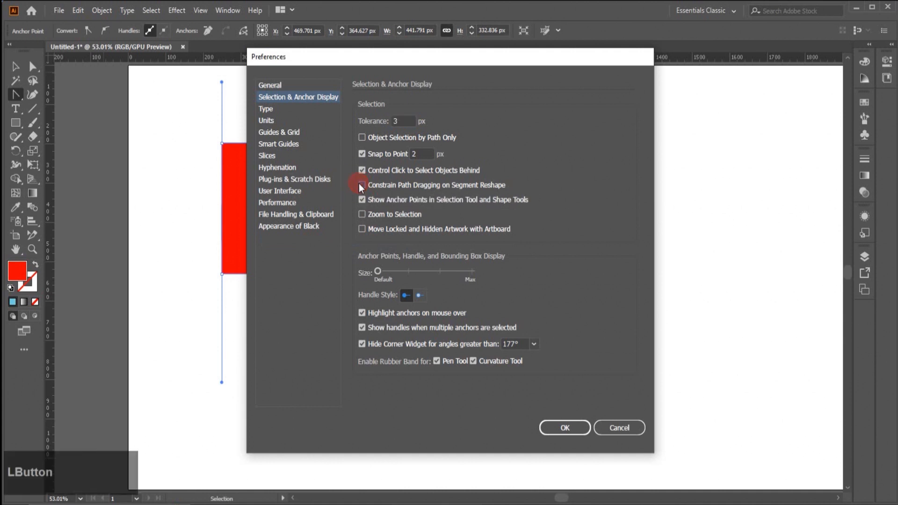
pyautogui.click(554, 426)
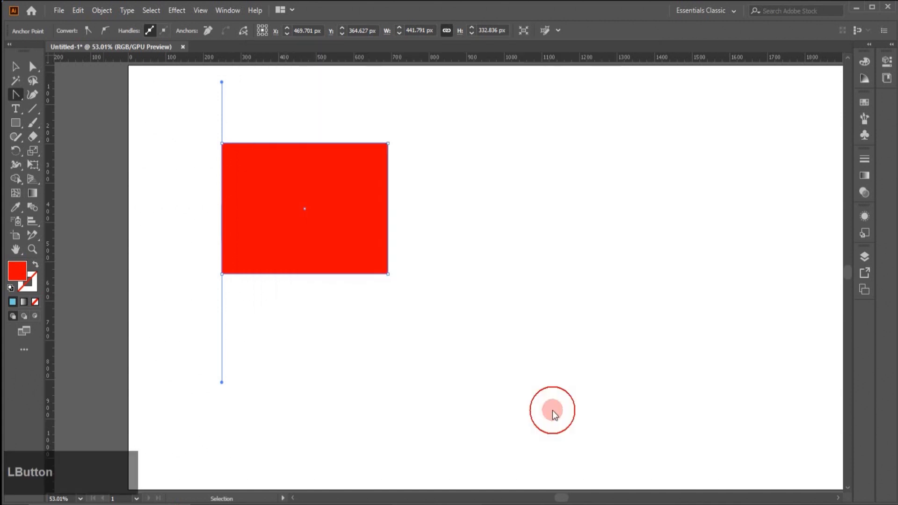
pyautogui.moveTo(388, 209); pyautogui.dragTo(476, 213)
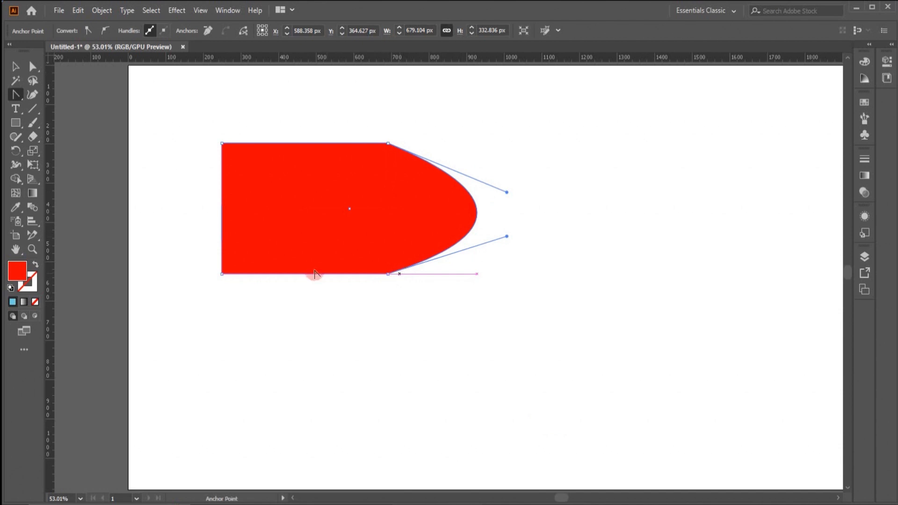
# Enable Move Locked and Hidden Artwork with Artboard in the Selection & Anchor Display preferences
pyautogui.click(78, 10)
pyautogui.moveTo(173, 383)
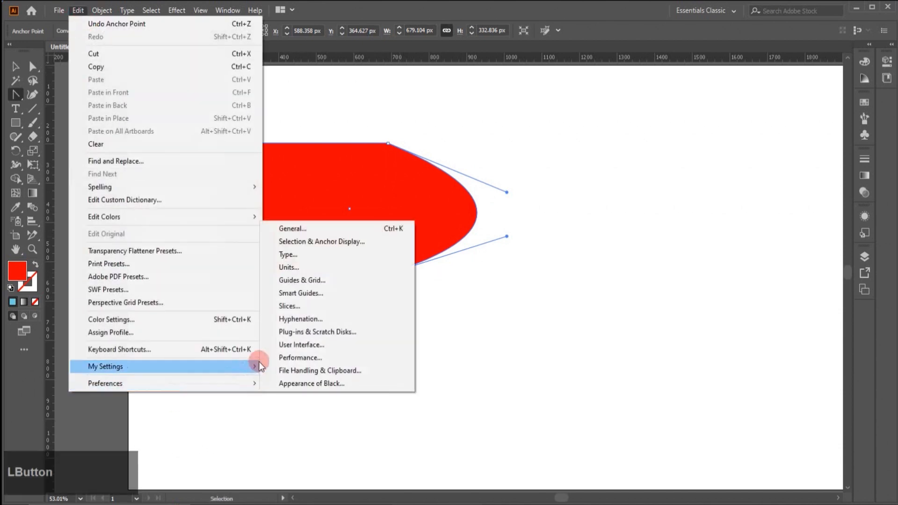
pyautogui.click(287, 242)
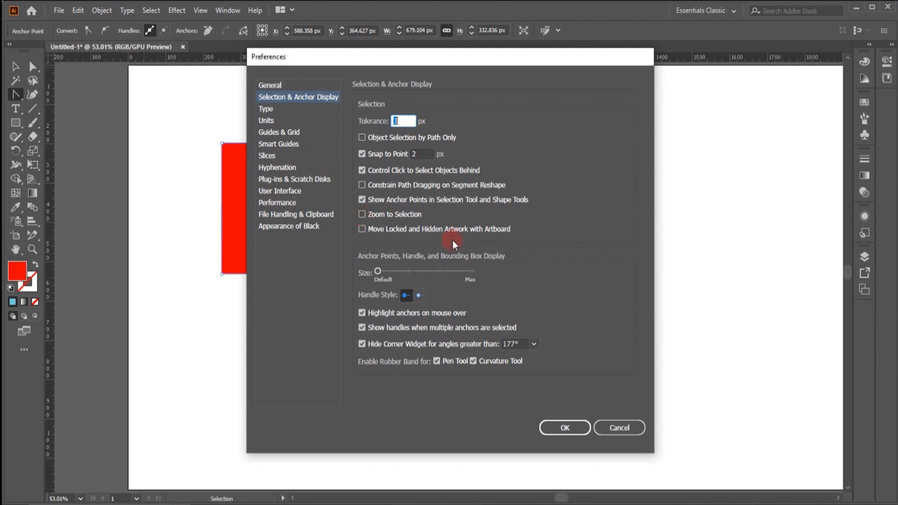
pyautogui.click(362, 228)
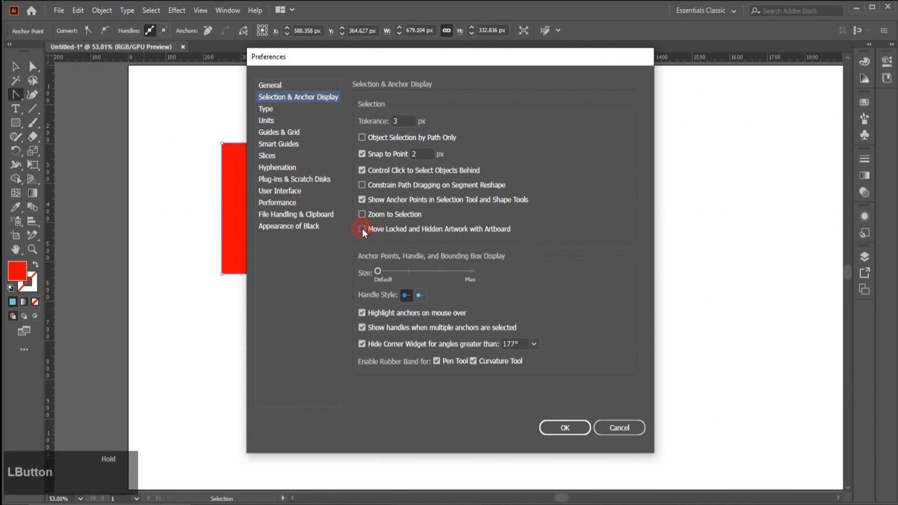
pyautogui.click(568, 427)
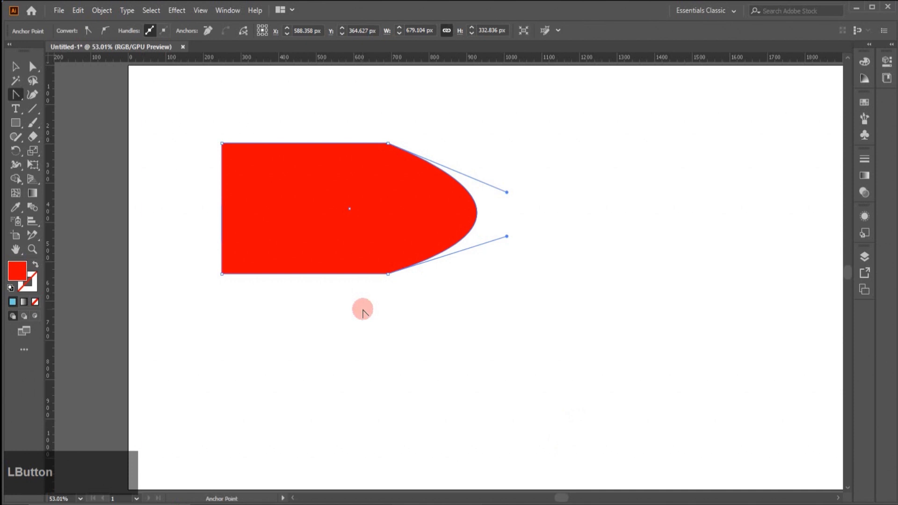
# Delete the reshaped red shape and draw a red rectangle about 173 by 151 px
pyautogui.press('Delete')
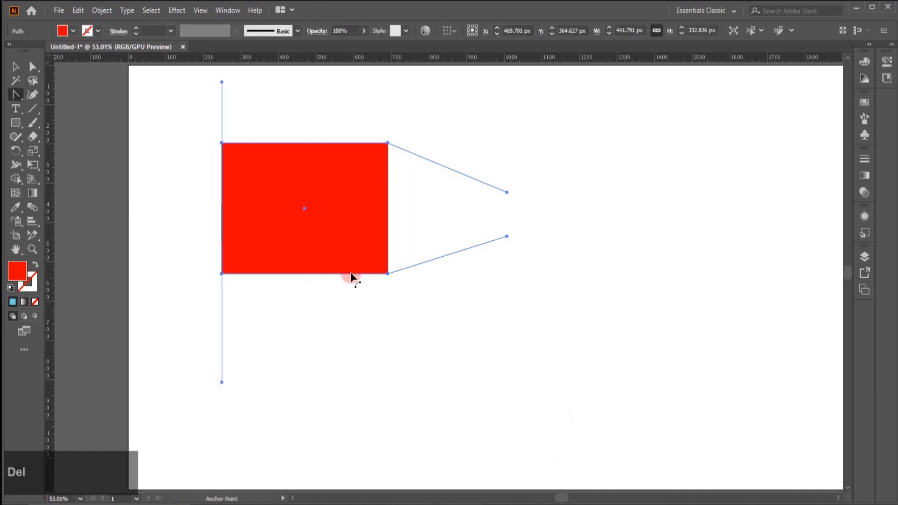
pyautogui.press('Delete')
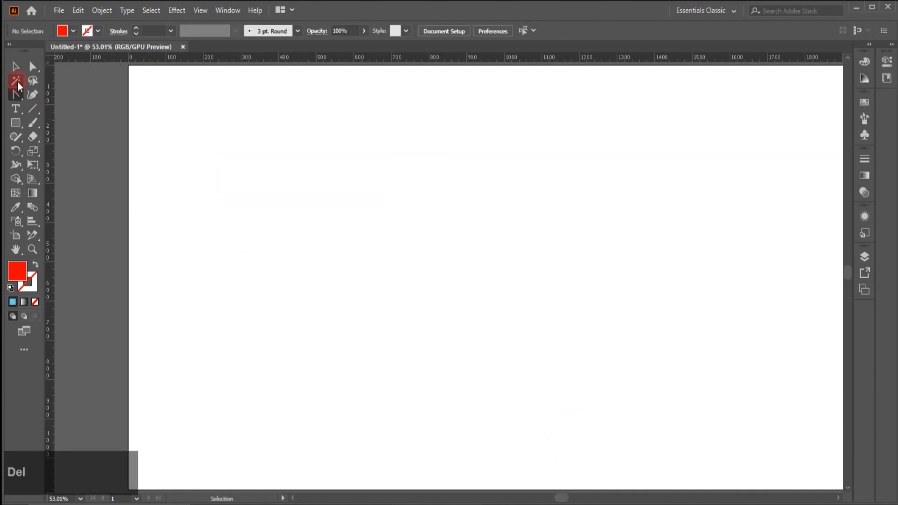
pyautogui.click(15, 123)
pyautogui.moveTo(244, 224); pyautogui.dragTo(309, 283)
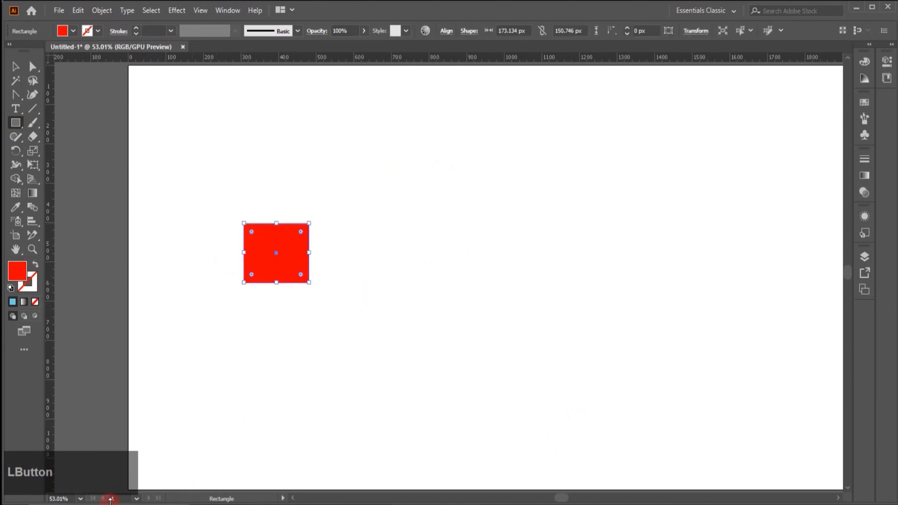
# Shrink the artboard to about 409 by 537 px around the red rectangle, and select the rectangle
pyautogui.click(18, 237)
pyautogui.moveTo(129, 278); pyautogui.dragTo(180, 278)
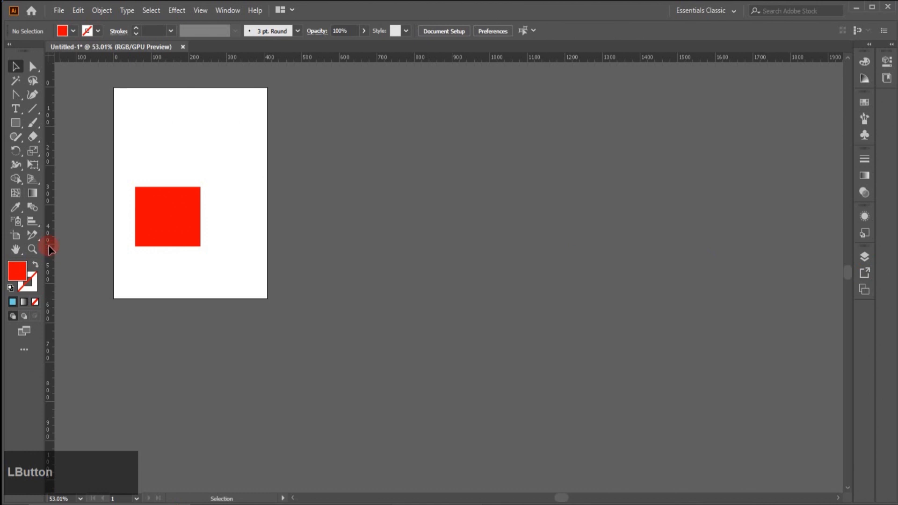
pyautogui.click(147, 234)
pyautogui.click(470, 294)
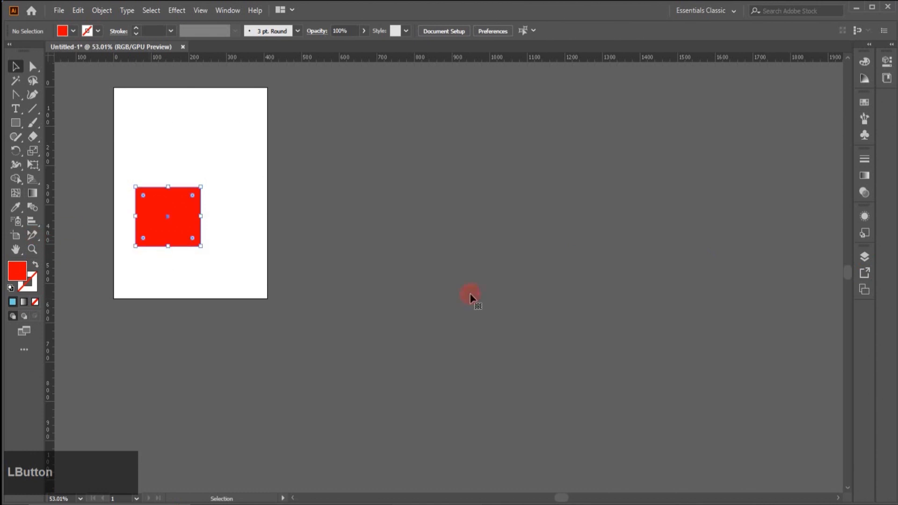
# Lock and hide Layer 1, which holds the red rectangle
pyautogui.click(864, 257)
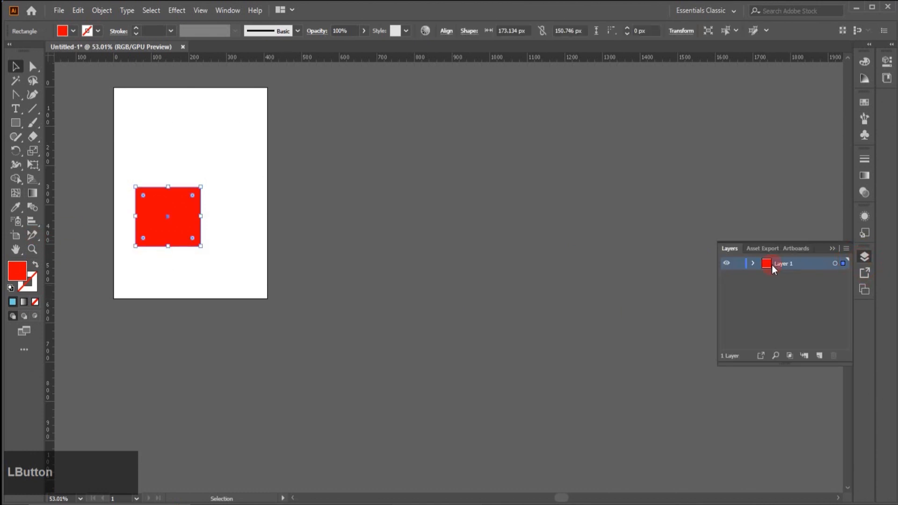
pyautogui.click(739, 263)
pyautogui.click(726, 264)
pyautogui.hotkey('ctrl', 'y')
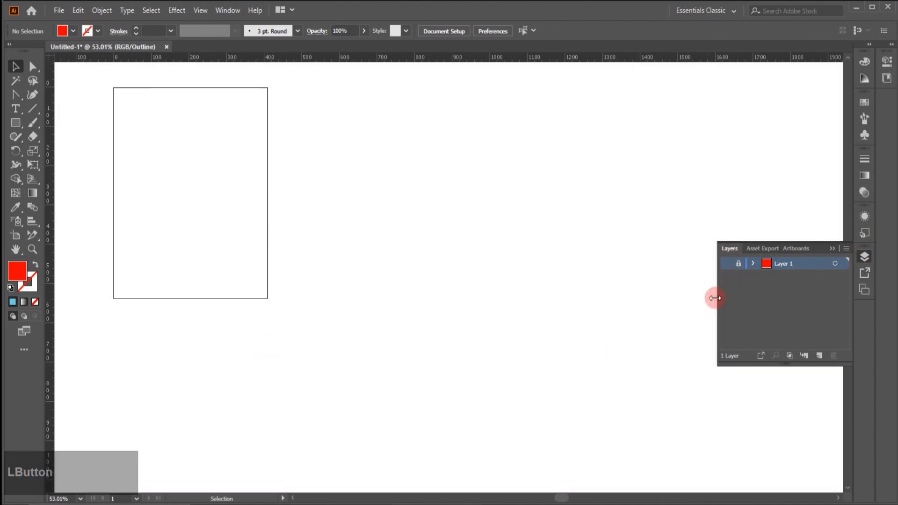
# Move the artboard to about X 1311 px, Y 398 px with the Artboard tool and show Layer 1 again
pyautogui.click(15, 236)
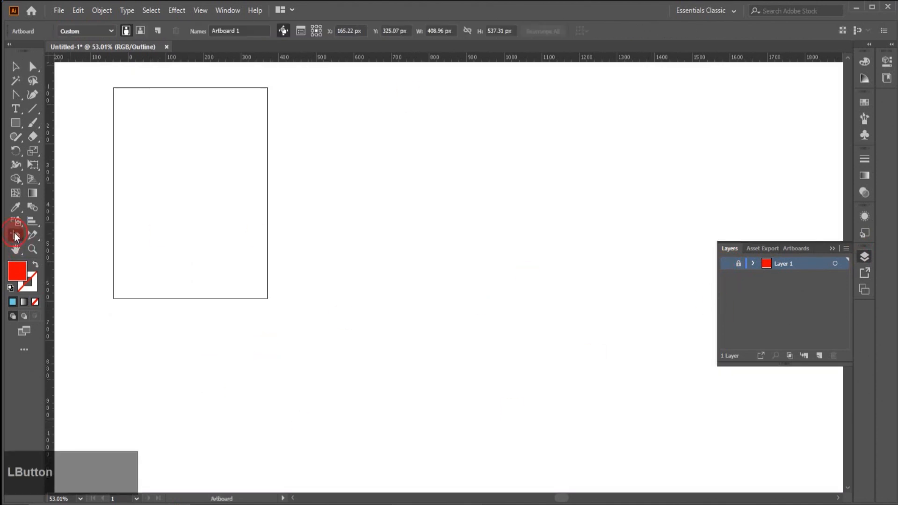
pyautogui.moveTo(161, 181); pyautogui.dragTo(599, 216)
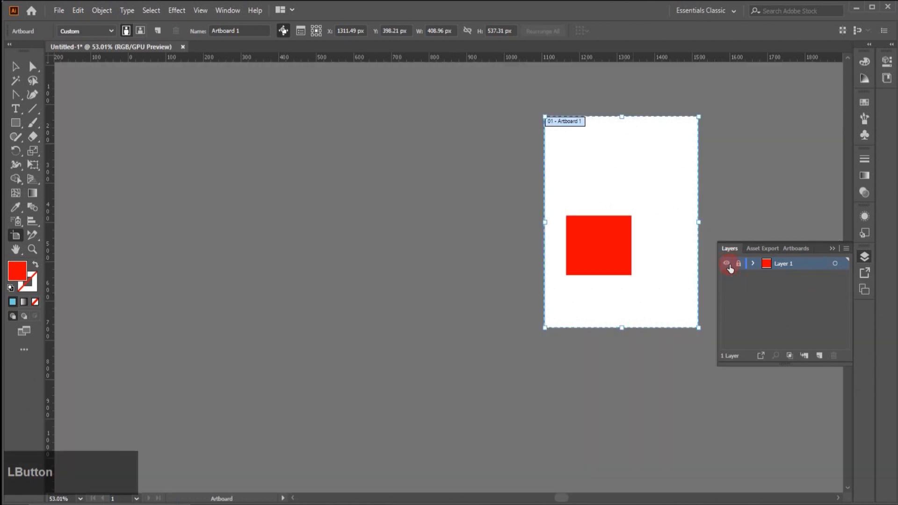
pyautogui.keyDown('ctrl'); pyautogui.click(728, 265); pyautogui.keyUp('ctrl')
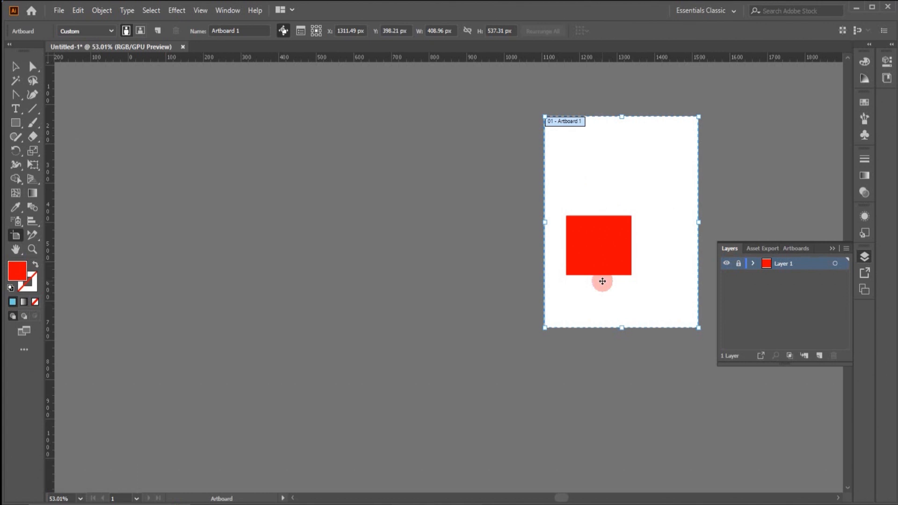
# Return the artboard to its full-page size and delete the red rectangle
pyautogui.click(869, 258)
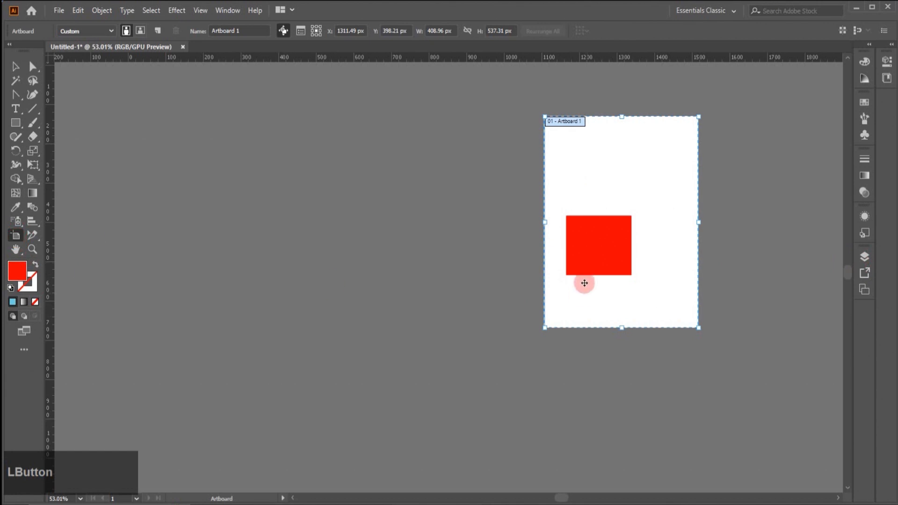
pyautogui.moveTo(541, 223); pyautogui.dragTo(106, 281)
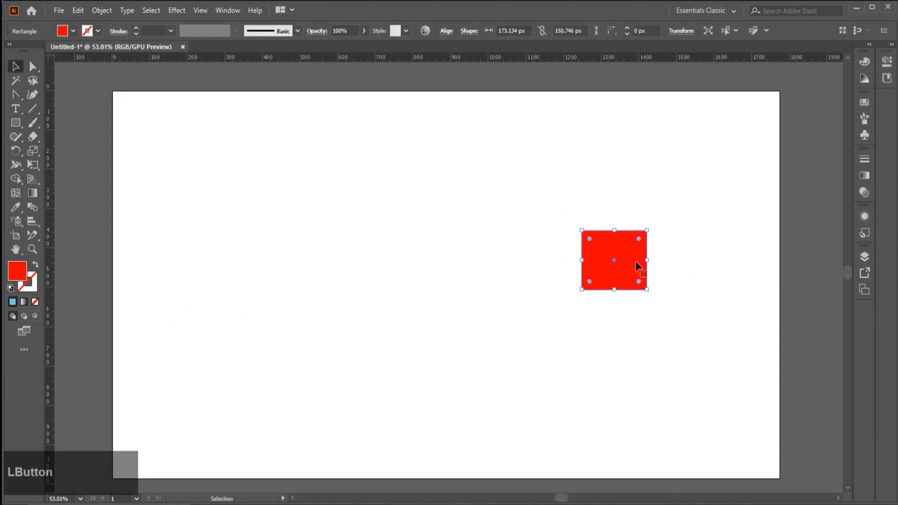
pyautogui.press('Delete')
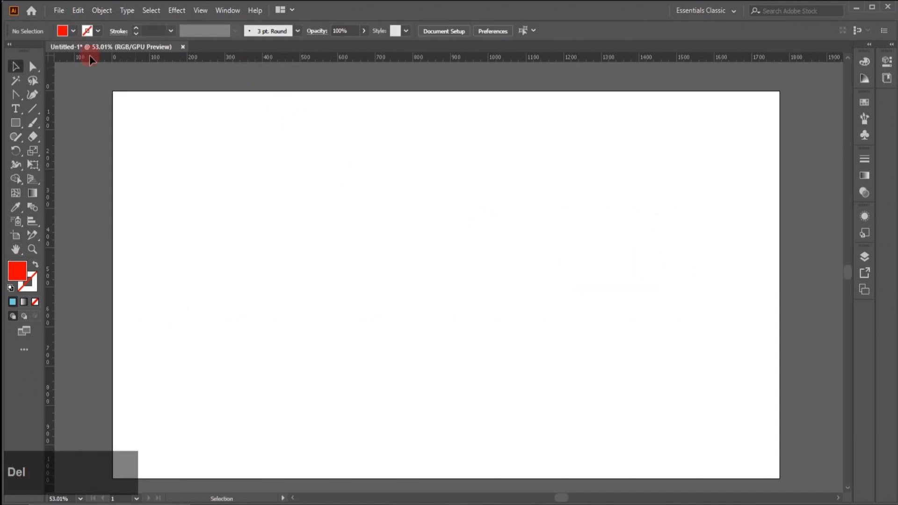
# Open the Selection & Anchor Display preferences, raise the anchor point, handle and bounding box size to Max and return it to Default
pyautogui.click(76, 10)
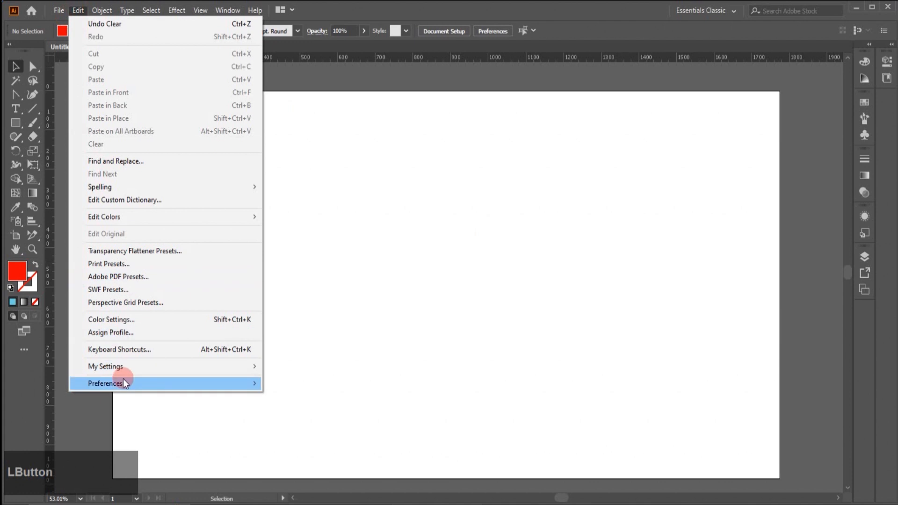
pyautogui.moveTo(122, 378)
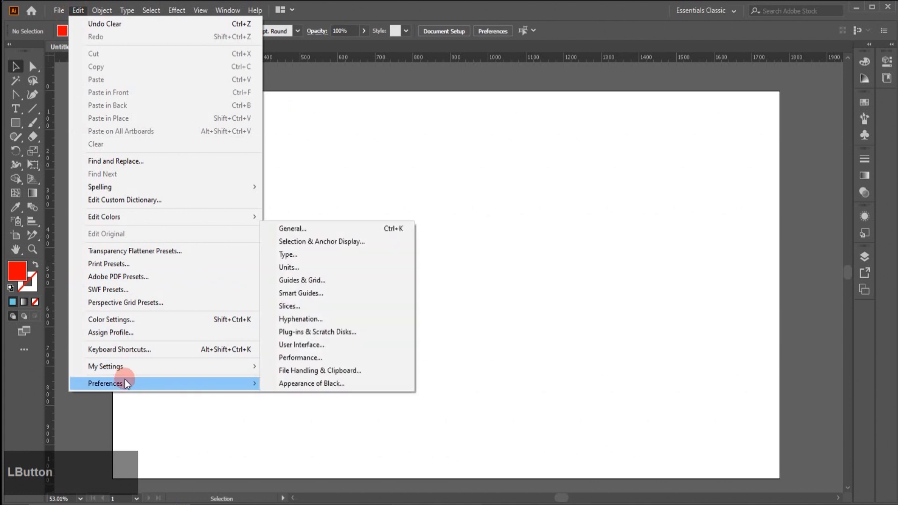
pyautogui.click(316, 244)
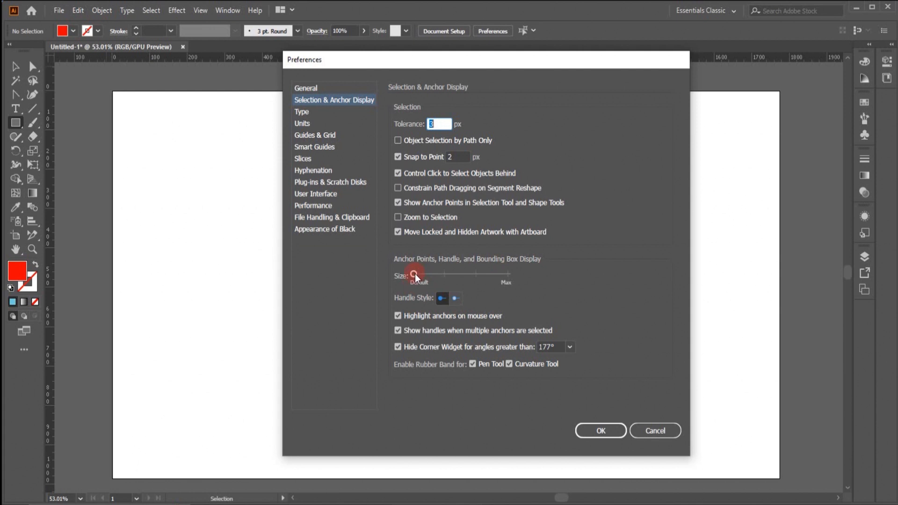
pyautogui.moveTo(415, 277); pyautogui.dragTo(425, 276)
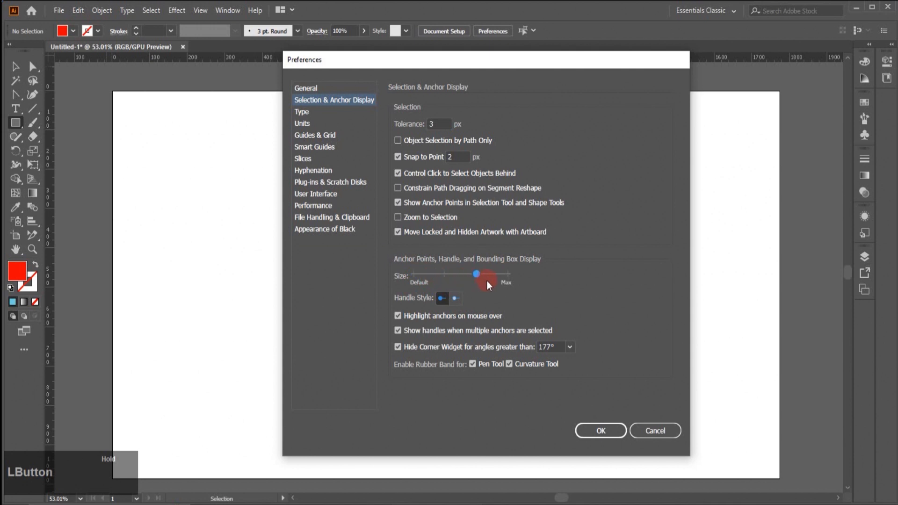
pyautogui.moveTo(498, 282); pyautogui.dragTo(516, 284)
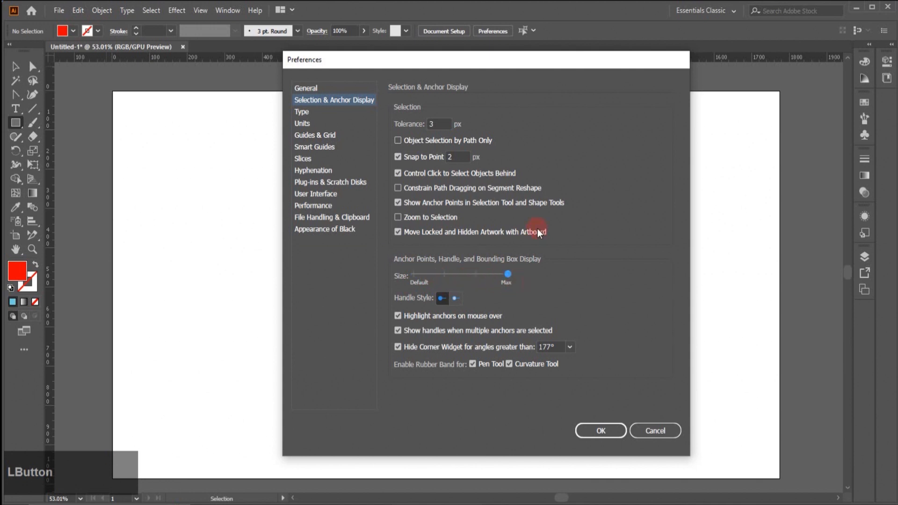
pyautogui.moveTo(509, 273); pyautogui.dragTo(408, 273)
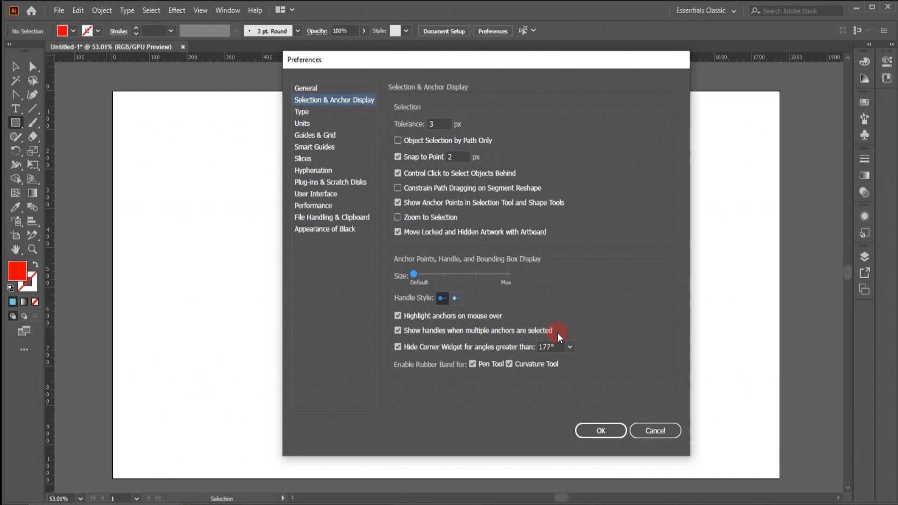
# Set Hide Corner Widget to angles greater than 105° and apply the preferences
pyautogui.click(569, 347)
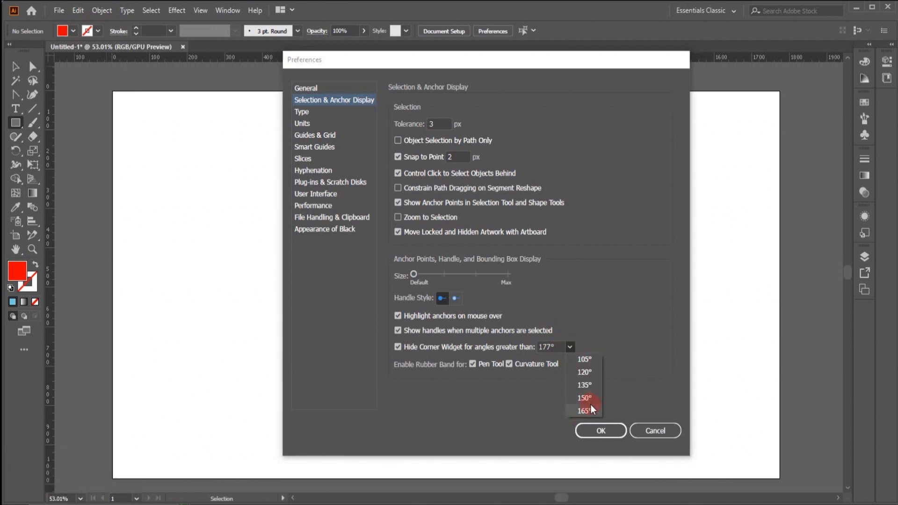
pyautogui.click(358, 349)
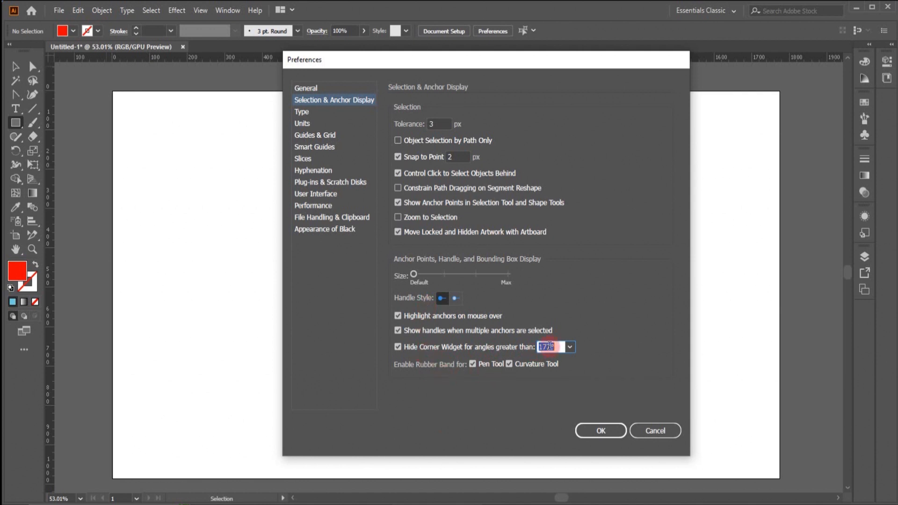
pyautogui.click(568, 347)
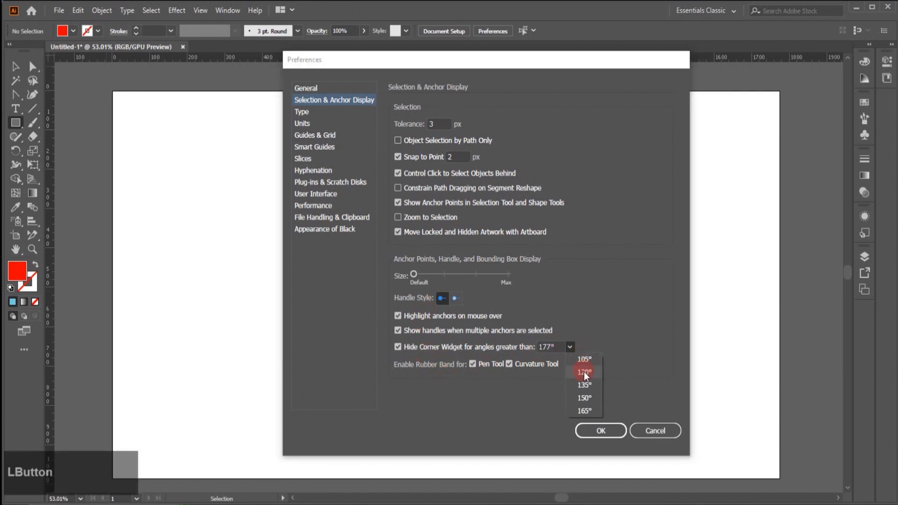
pyautogui.click(584, 358)
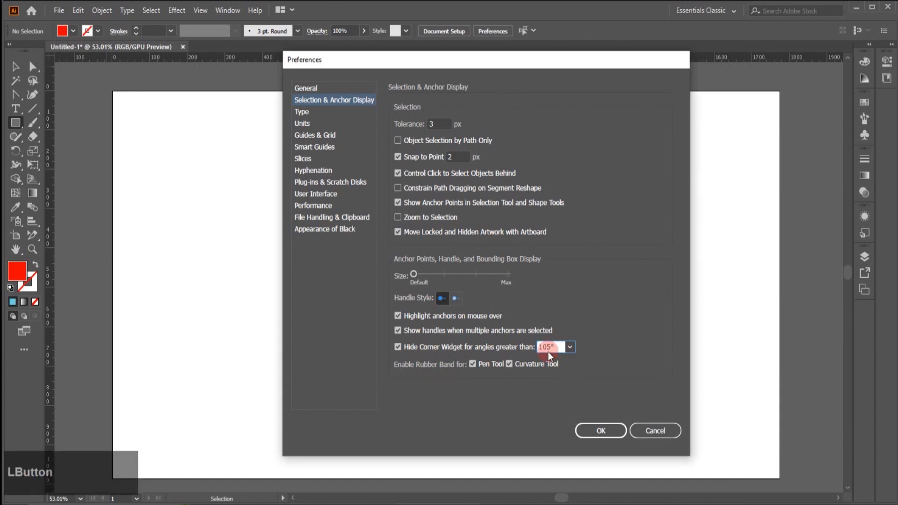
pyautogui.click(601, 430)
# Draw a red rectangle about 307 by 252 px, round its corners fully, and undo the rounding
pyautogui.moveTo(244, 203); pyautogui.dragTo(360, 302)
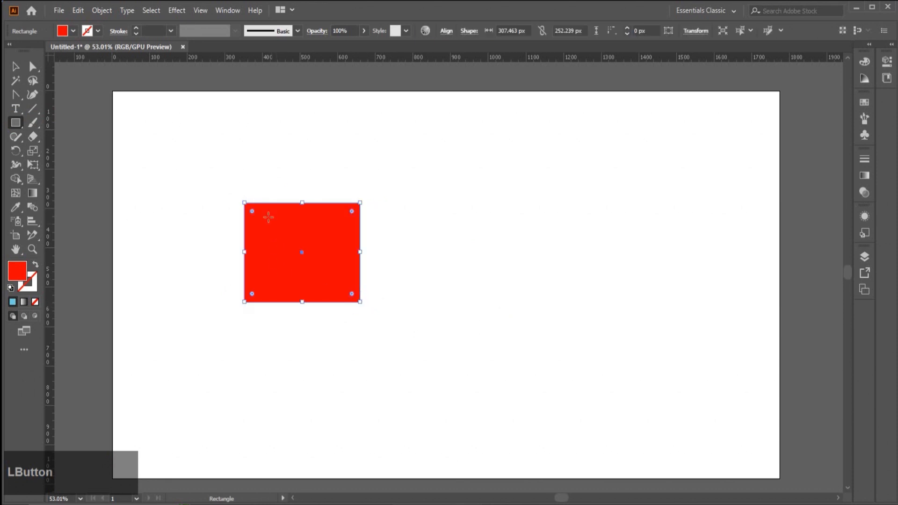
pyautogui.moveTo(252, 214); pyautogui.dragTo(308, 262)
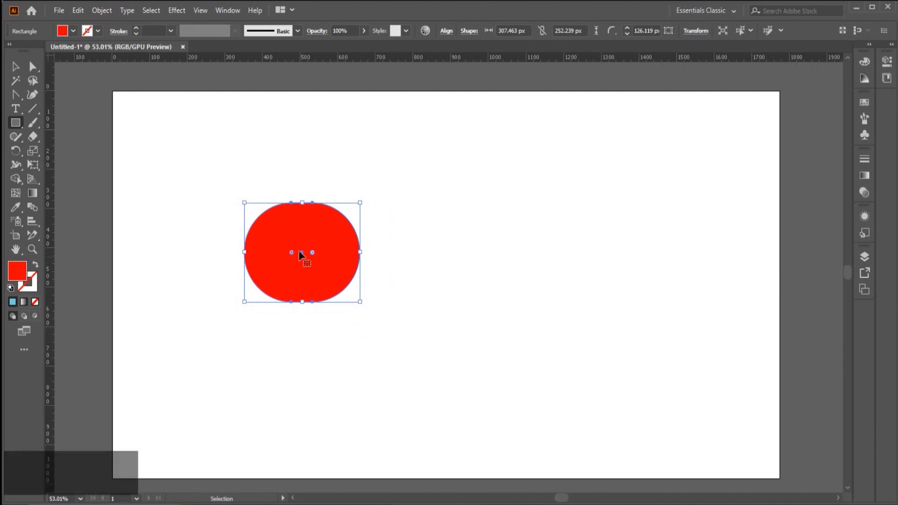
pyautogui.hotkey('ctrl', 'z')
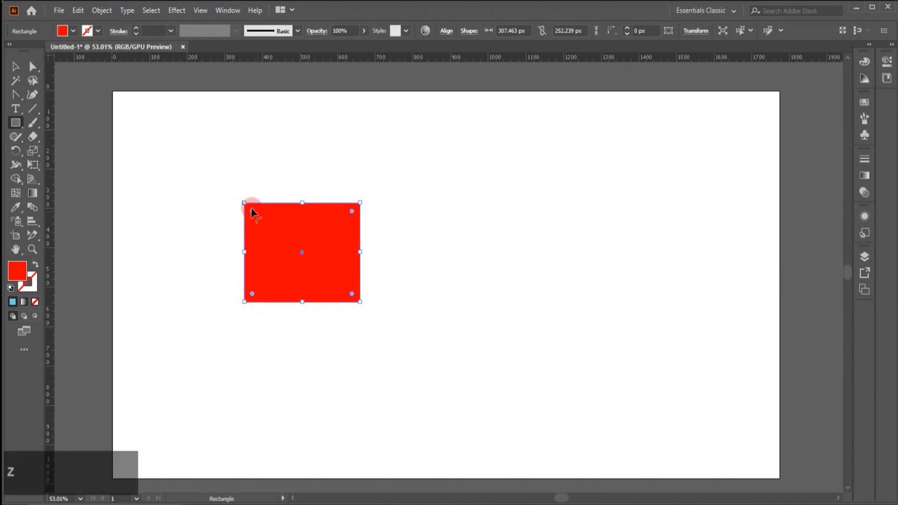
# Free-distort the red rectangle into a slanted four-sided shape about 1022 by 294 px, and delete it
pyautogui.click(39, 169)
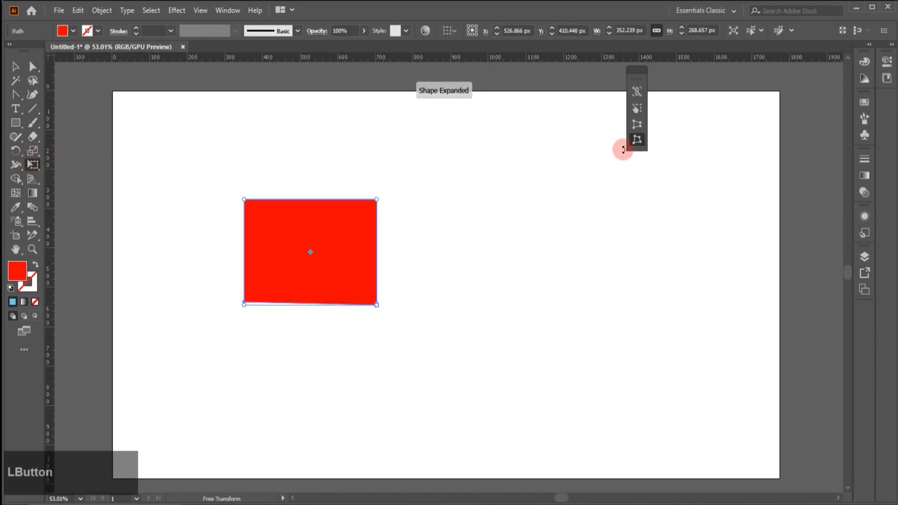
pyautogui.click(635, 140)
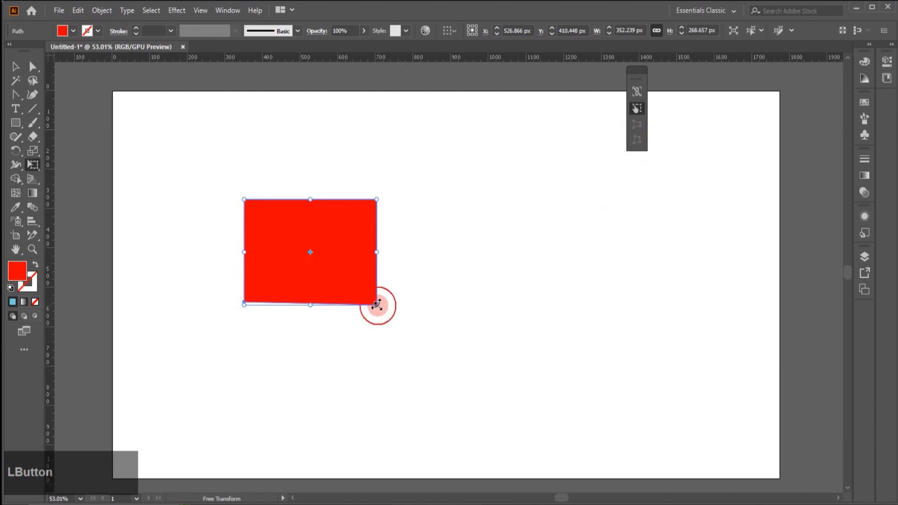
pyautogui.moveTo(376, 305); pyautogui.dragTo(499, 320)
pyautogui.moveTo(244, 200); pyautogui.dragTo(184, 207)
pyautogui.moveTo(244, 299); pyautogui.dragTo(256, 311)
pyautogui.moveTo(207, 214); pyautogui.dragTo(128, 210)
pyautogui.press('v')
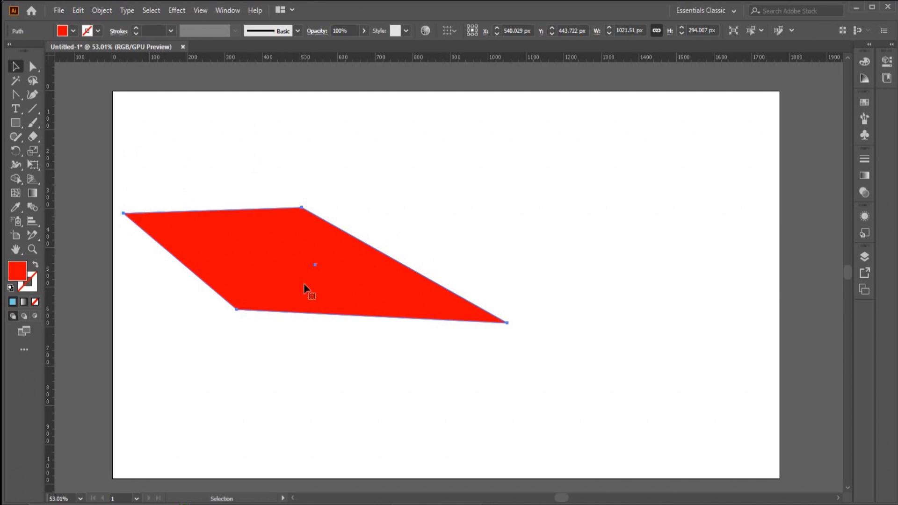
pyautogui.press('Delete')
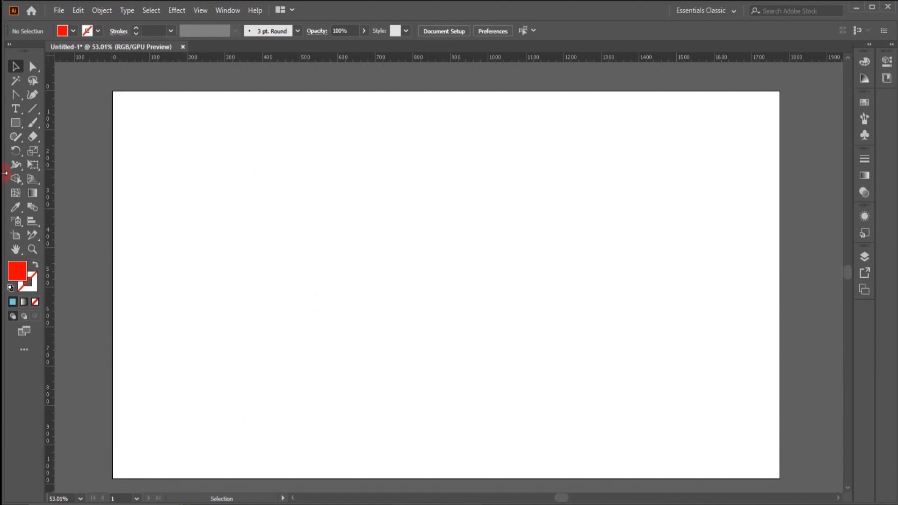
# Draw a curved red shape with the Pen tool from about X 433, Y 397 px to X 1073, Y 270 px, close it, and delete it
pyautogui.moveTo(21, 98); pyautogui.dragTo(43, 96)
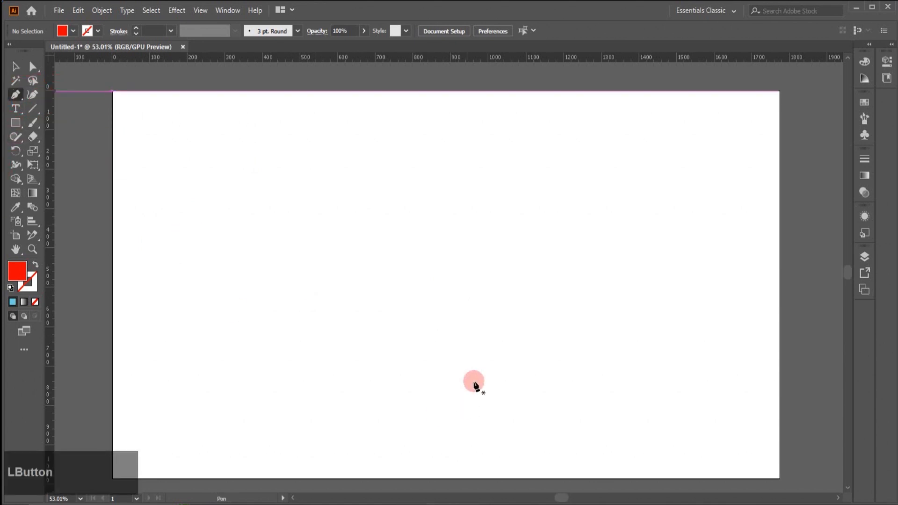
pyautogui.click(275, 247)
pyautogui.moveTo(516, 198); pyautogui.dragTo(599, 296)
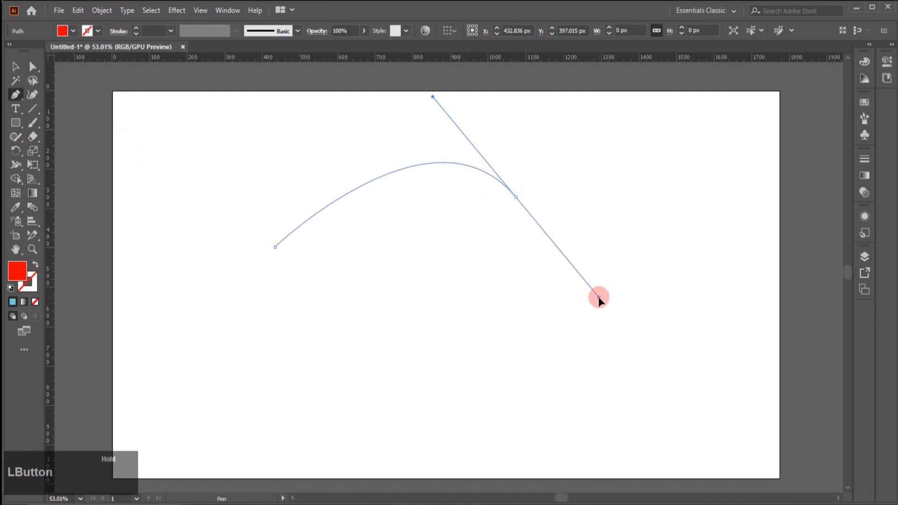
pyautogui.moveTo(598, 297); pyautogui.dragTo(596, 299)
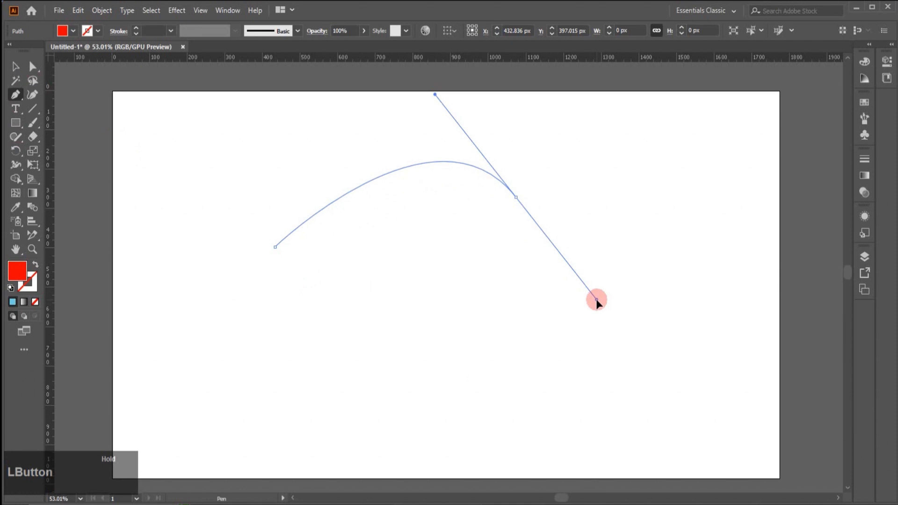
pyautogui.moveTo(596, 300); pyautogui.dragTo(596, 300)
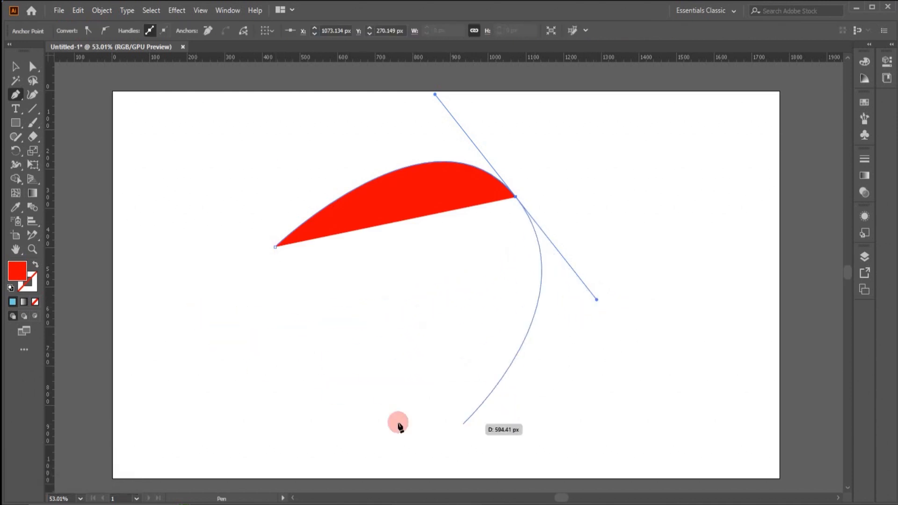
pyautogui.click(276, 249)
pyautogui.press('v')
pyautogui.click(345, 217)
pyautogui.press('Delete')
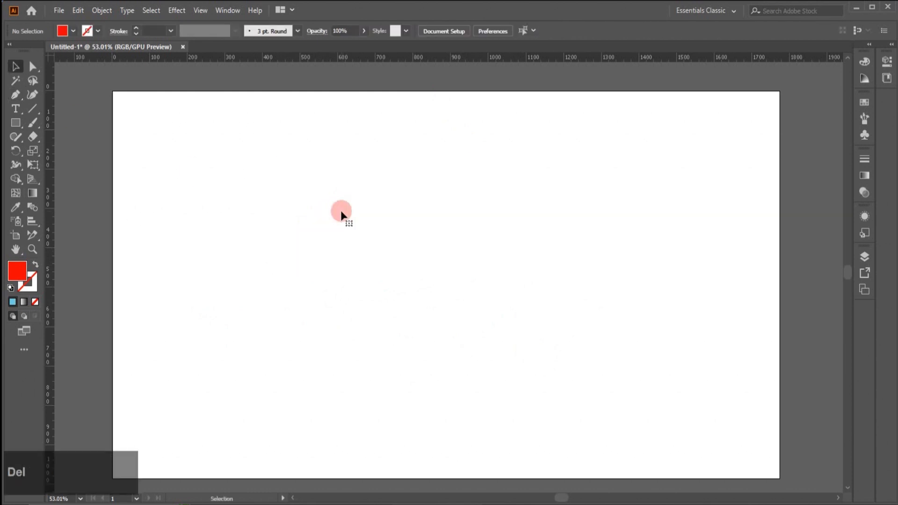
# Review the Selection & Anchor Display and Type preferences, including Size/Leading, Auto Size New Area Type and placeholder text, and close the dialog
pyautogui.click(77, 10)
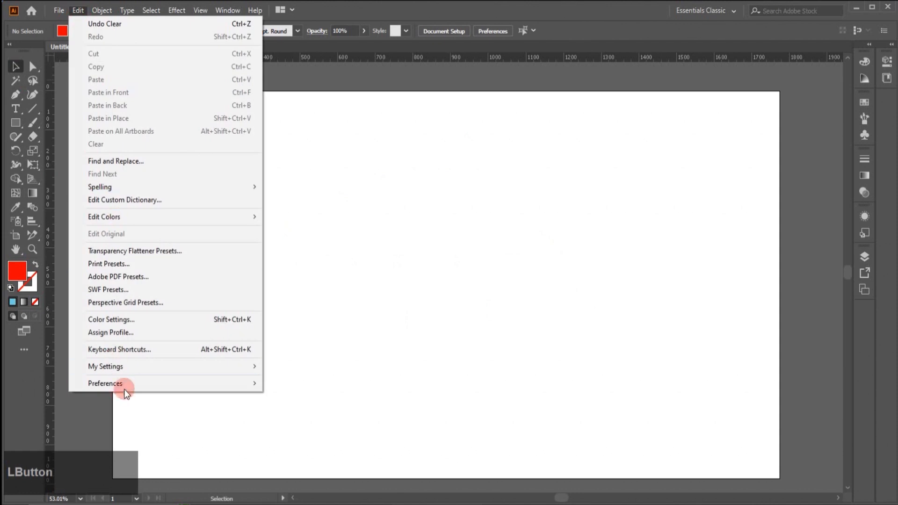
pyautogui.moveTo(123, 385)
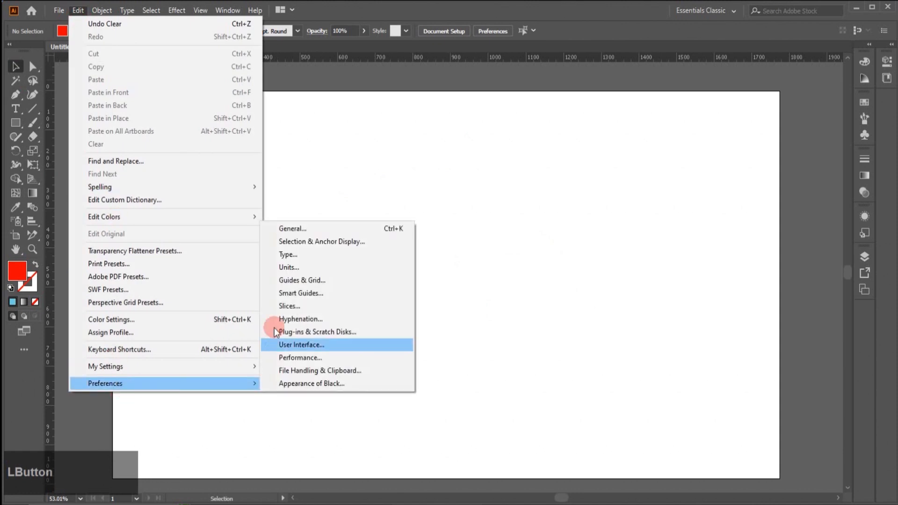
pyautogui.click(304, 243)
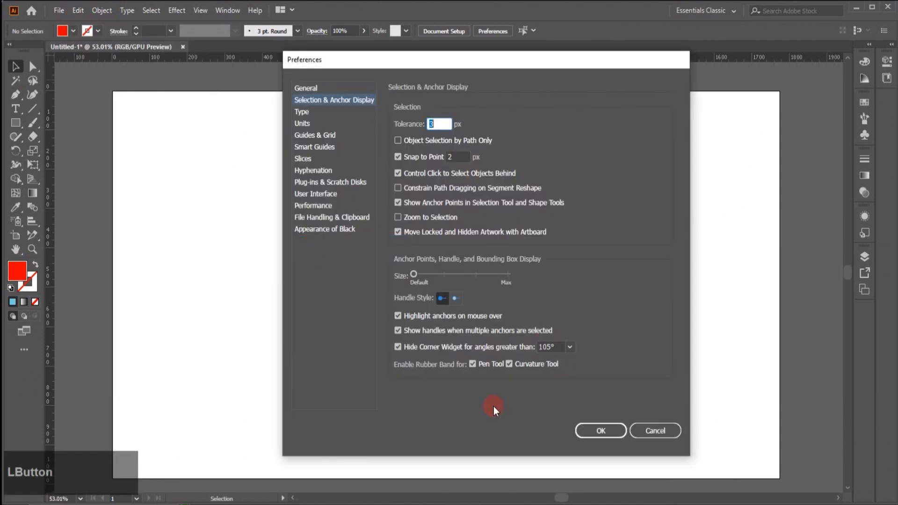
pyautogui.click(398, 172)
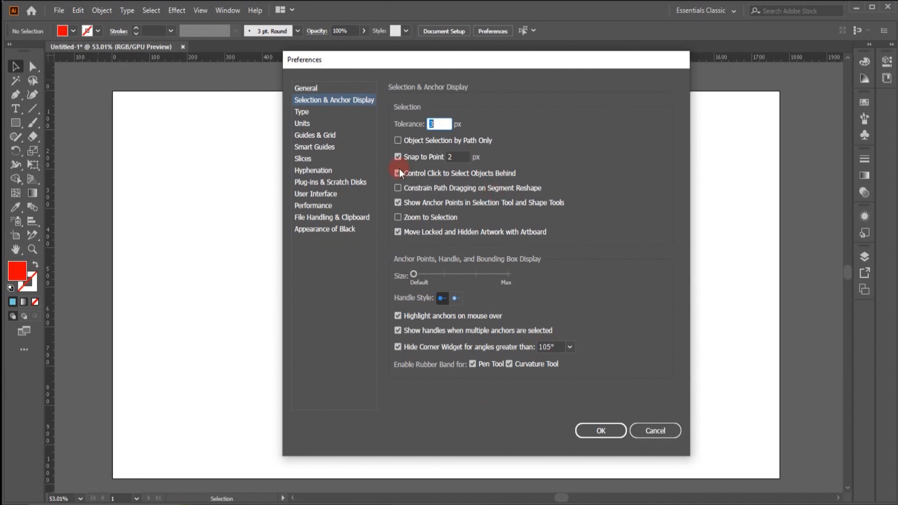
pyautogui.click(299, 111)
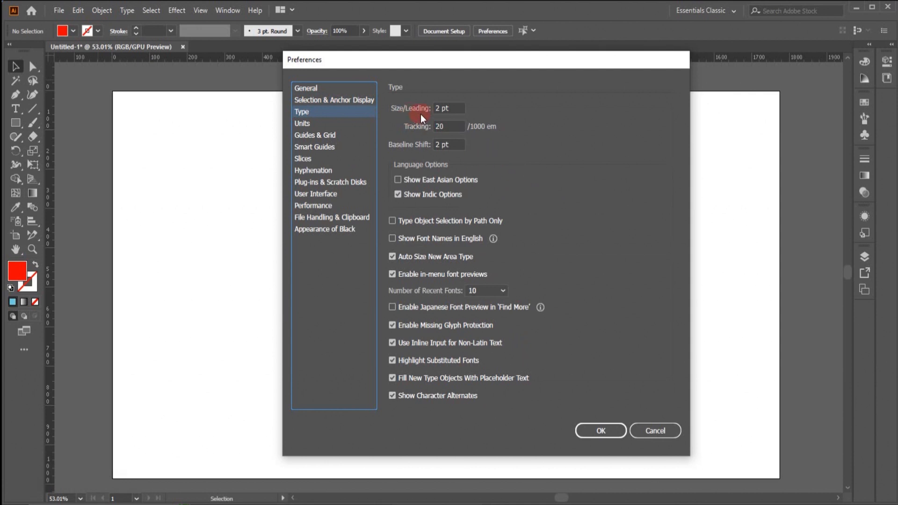
pyautogui.click(449, 108)
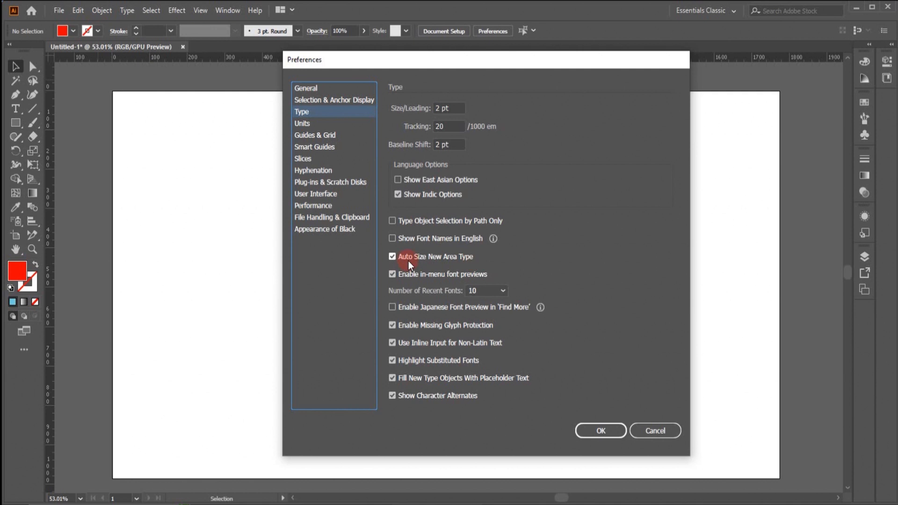
pyautogui.click(464, 260)
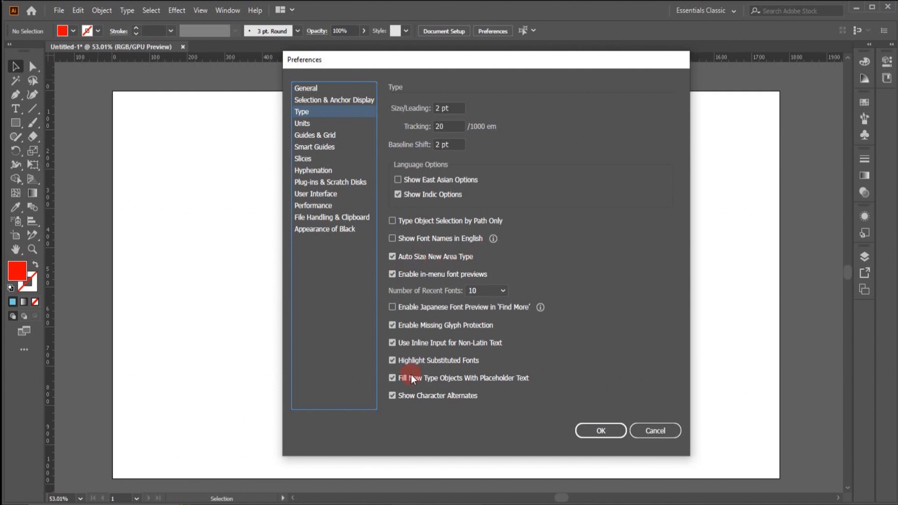
pyautogui.click(603, 430)
# Activate the Type tool and set the font size to 60 pt
pyautogui.press('t')
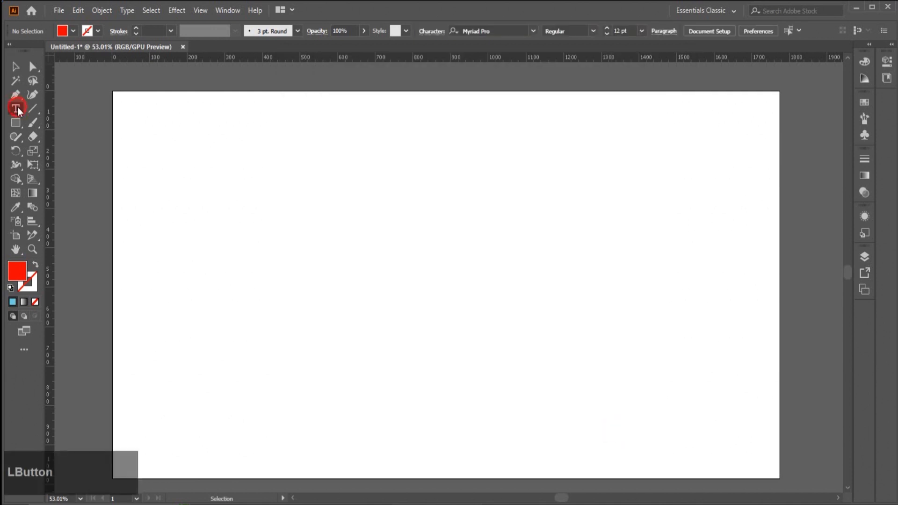
pyautogui.click(641, 31)
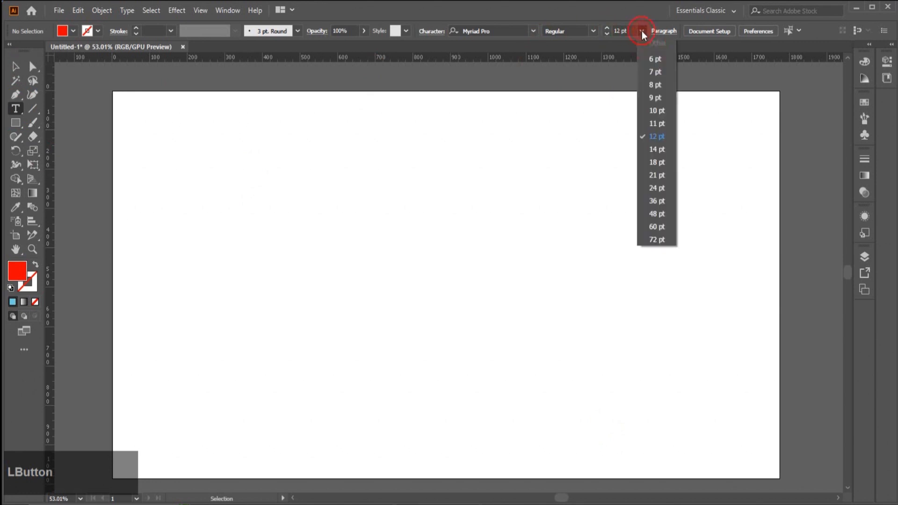
pyautogui.click(657, 227)
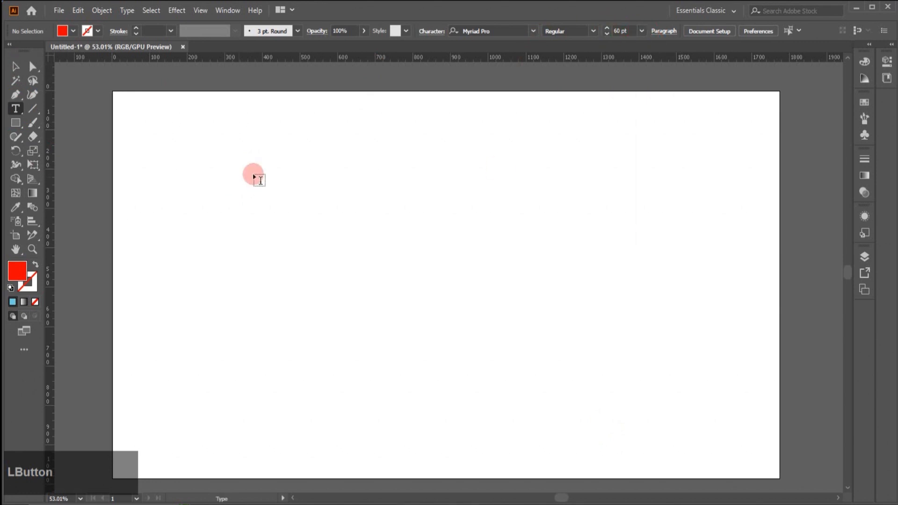
# Draw an area type frame about 525 by 300 px and append random letters starting "sfdgfdgfhghjgjg" to its placeholder text
pyautogui.moveTo(265, 150); pyautogui.dragTo(463, 262)
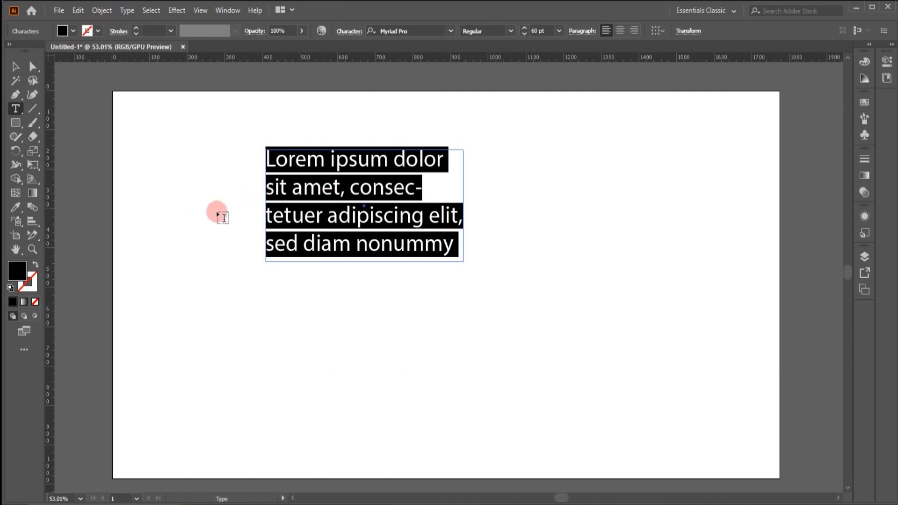
pyautogui.click(17, 109)
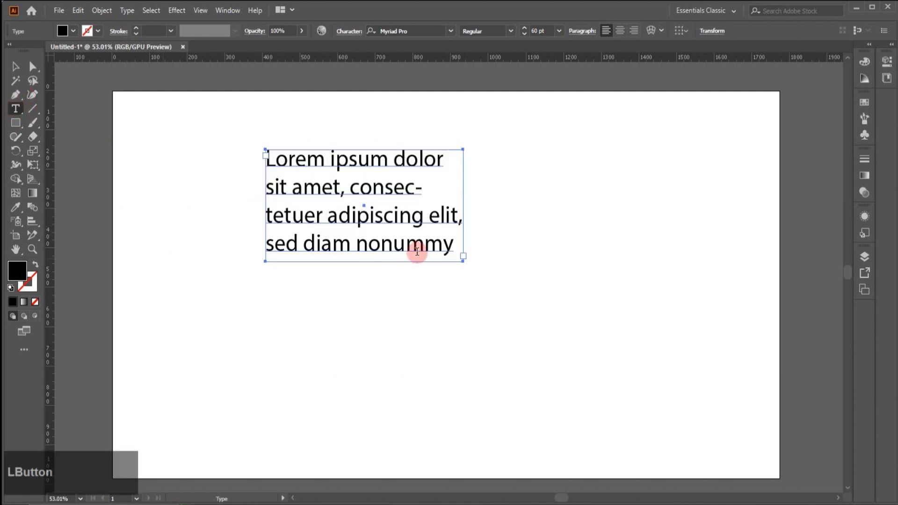
pyautogui.click(455, 247)
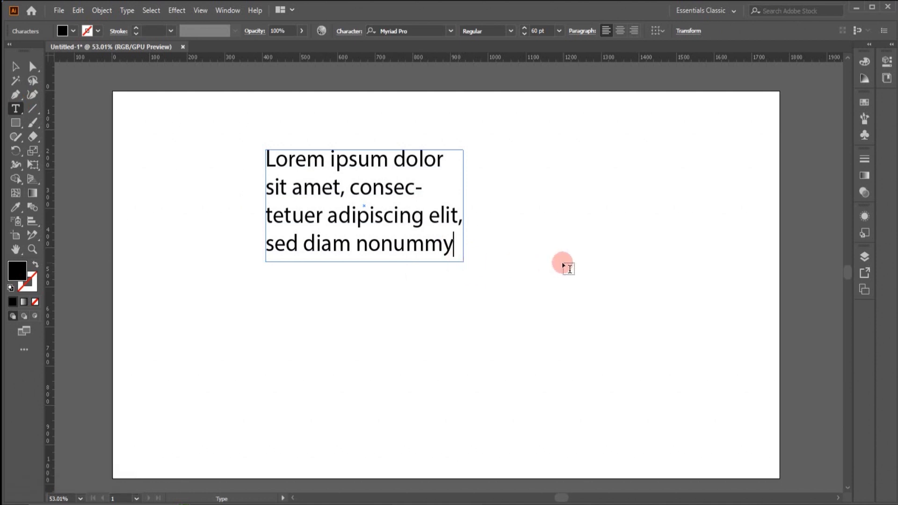
pyautogui.write('sf')
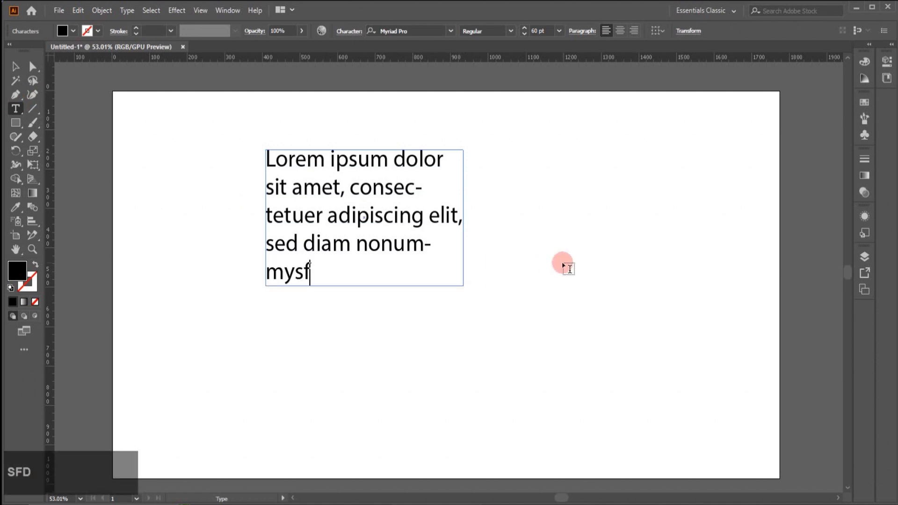
pyautogui.write('dgfdgfhghjgjg')
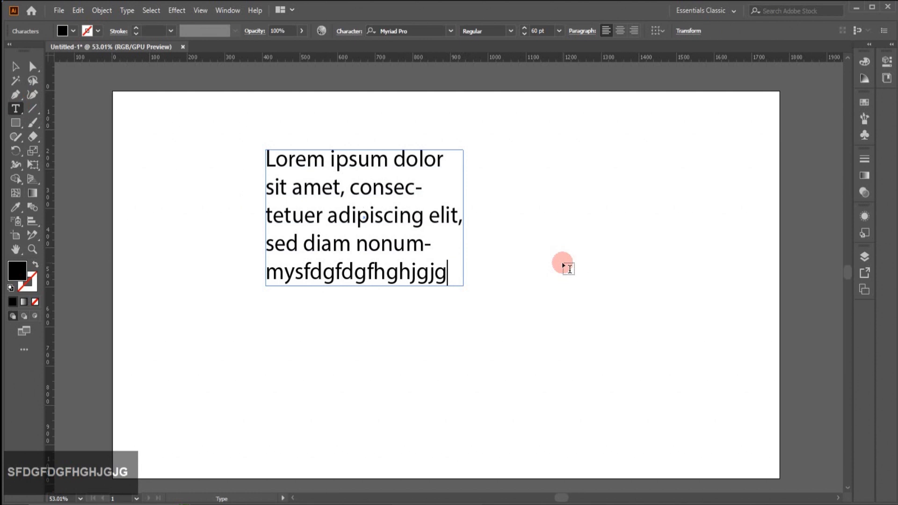
pyautogui.write('hkjhhhhhhhhkjhkjkjkh')
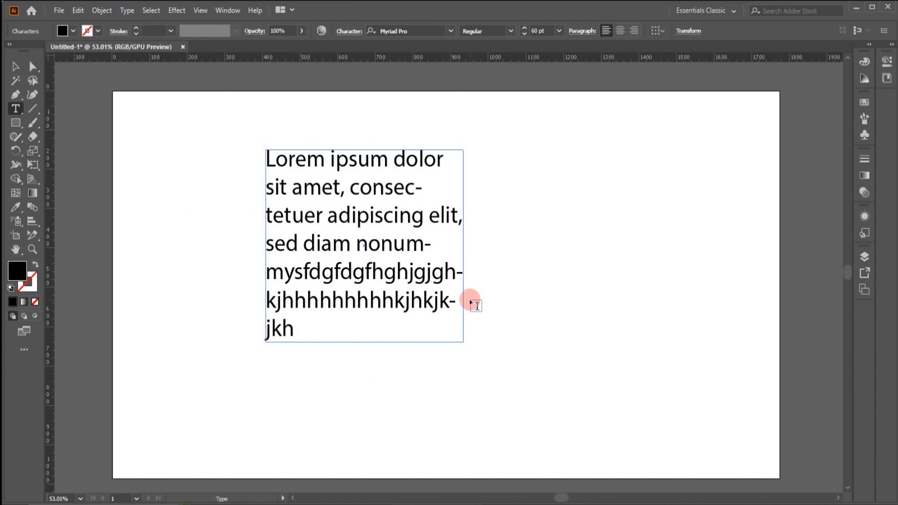
# Delete the area type and place a point type object with placeholder text at about X 250, Y 280 px
pyautogui.click(15, 66)
pyautogui.press('Delete')
pyautogui.click(14, 111)
pyautogui.click(207, 197)
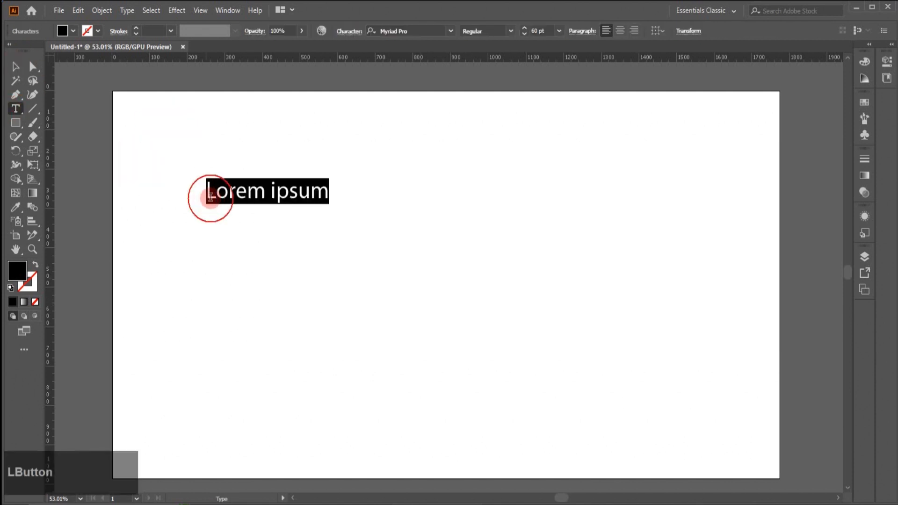
# Preview fonts from the font list on the "Lorem ipsum" point text without applying one, and delete the text
pyautogui.click(451, 29)
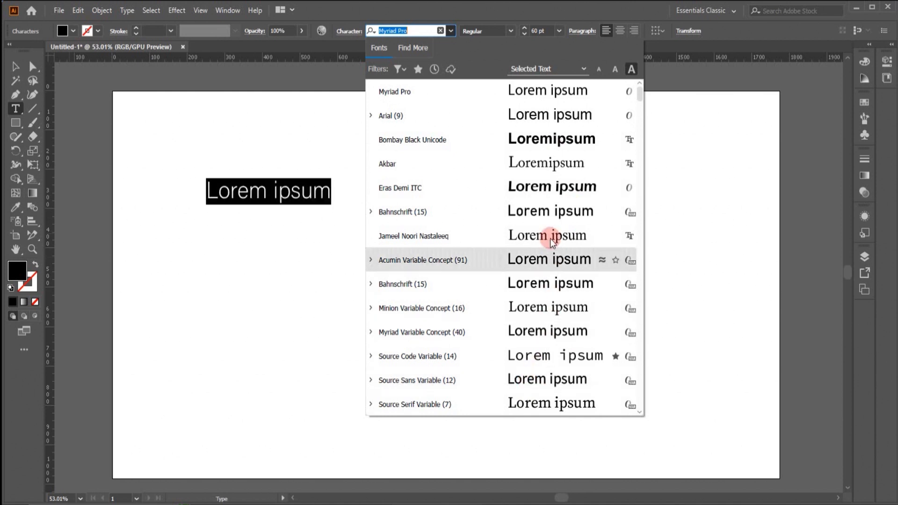
pyautogui.click(15, 67)
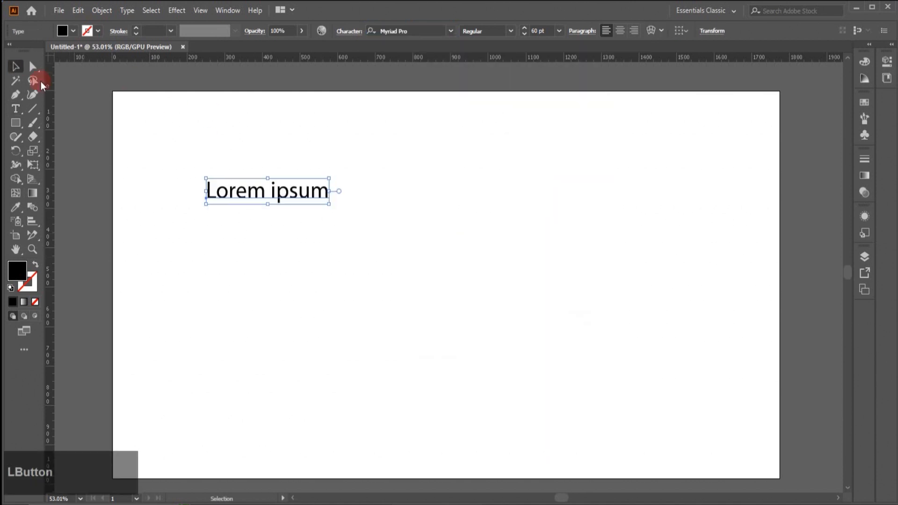
pyautogui.press('Delete')
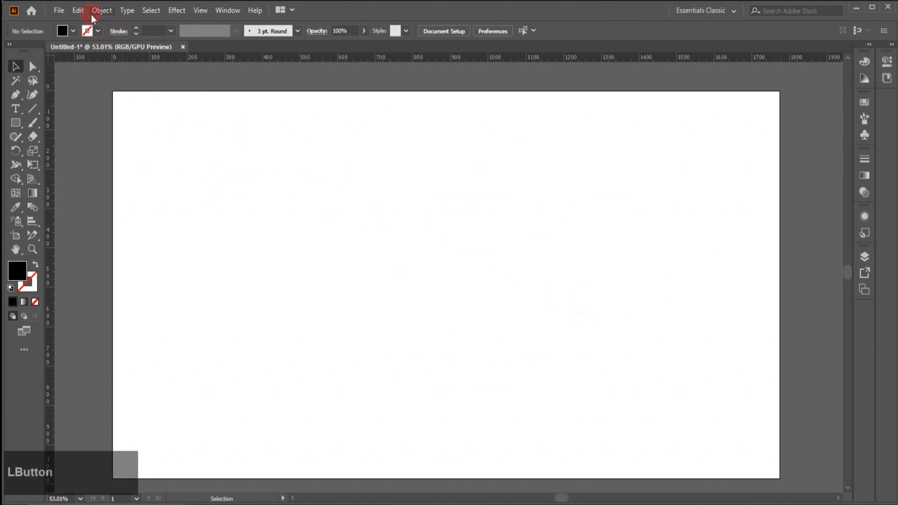
# Open the Type preferences and examine the choices for Number of Recent Fonts without changing the setting
pyautogui.click(80, 10)
pyautogui.moveTo(114, 381)
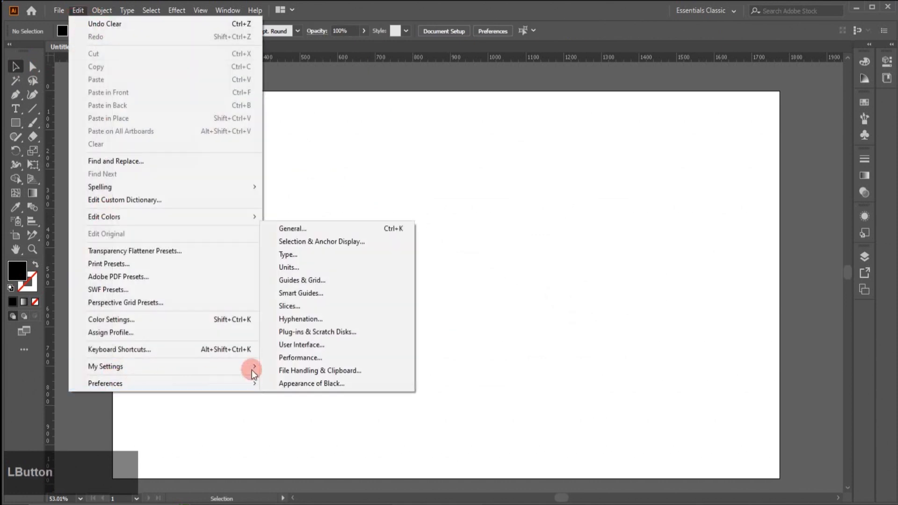
pyautogui.click(322, 253)
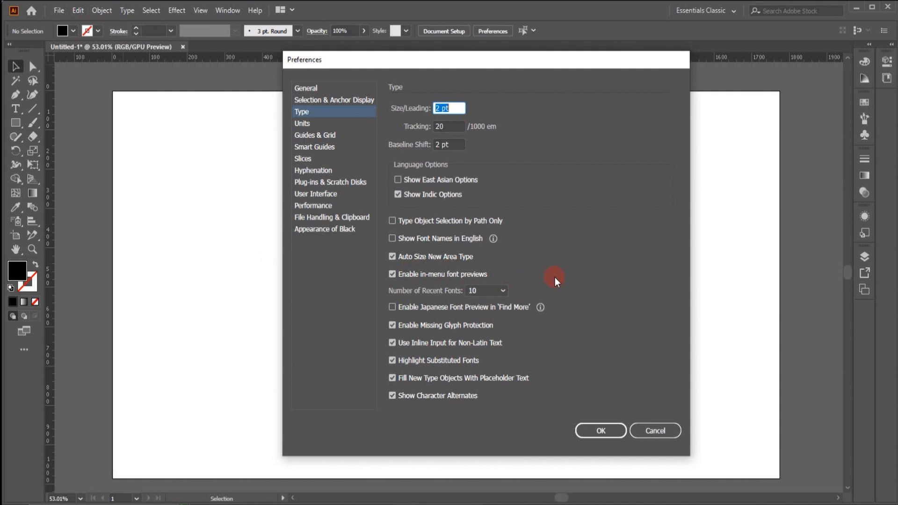
pyautogui.click(503, 291)
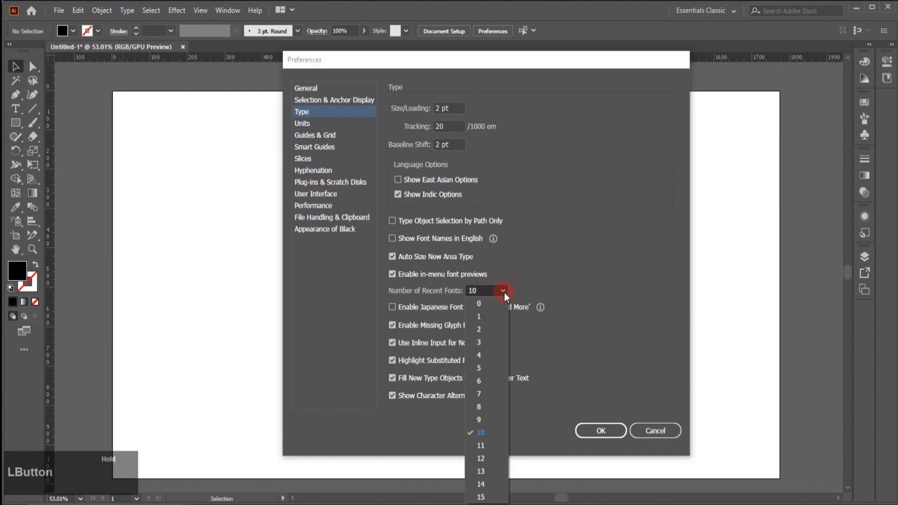
pyautogui.click(504, 292)
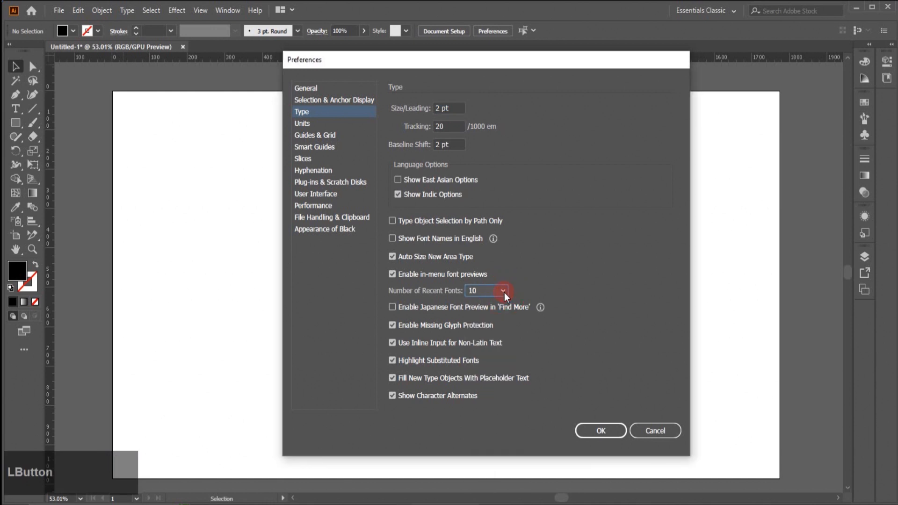